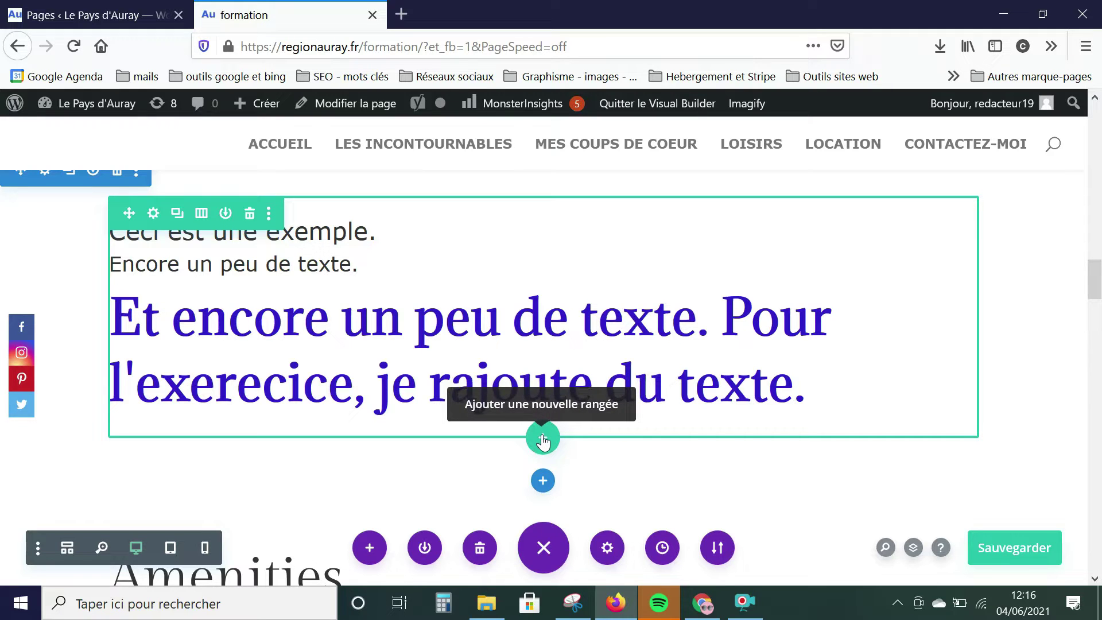
Add a two-column row with a narrower first column below the blue text and insert an Image module in the first column.
click(543, 441)
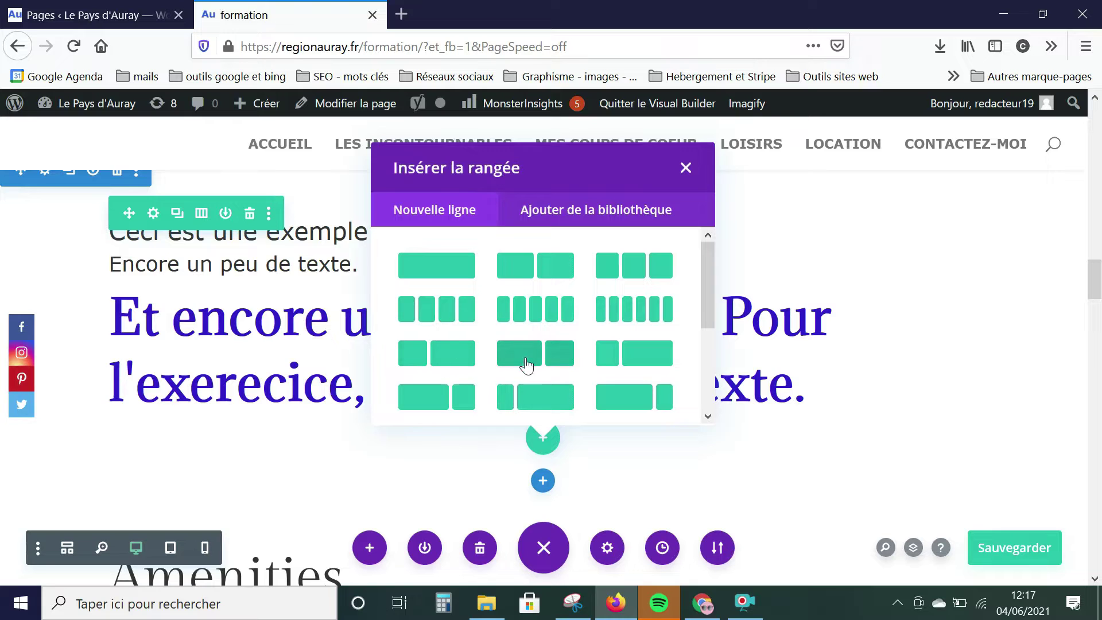
click(421, 358)
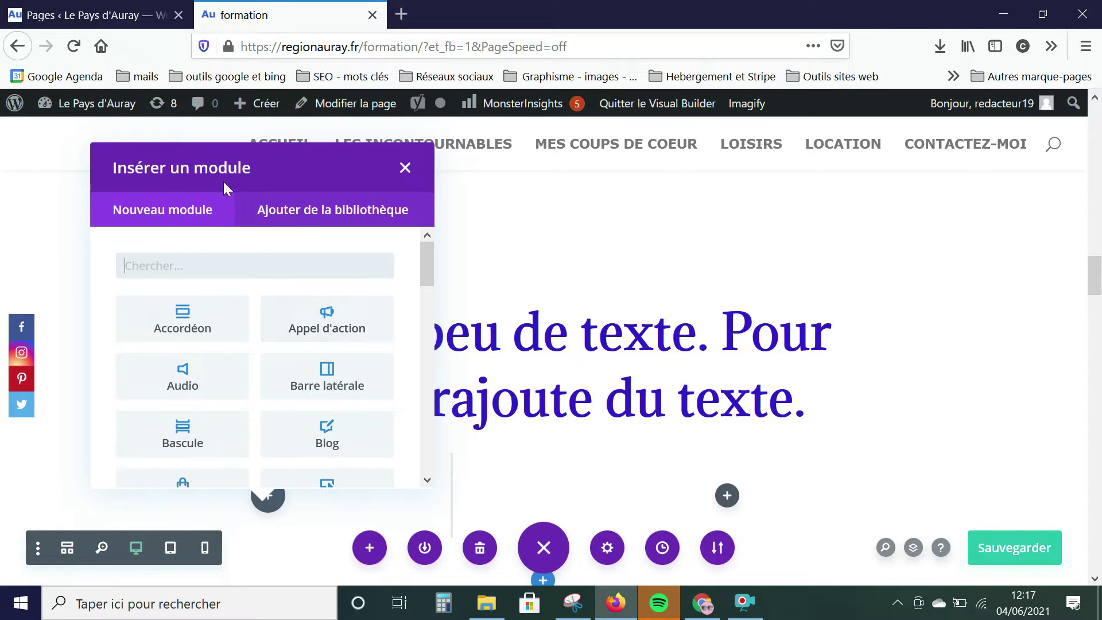
click(205, 269)
text(image)
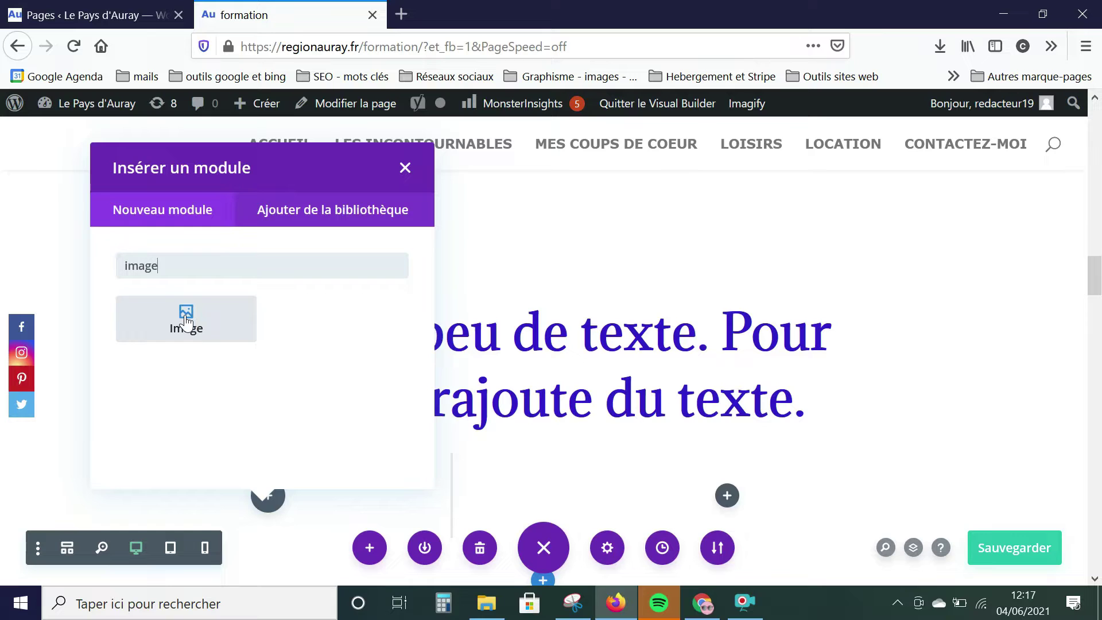
click(185, 321)
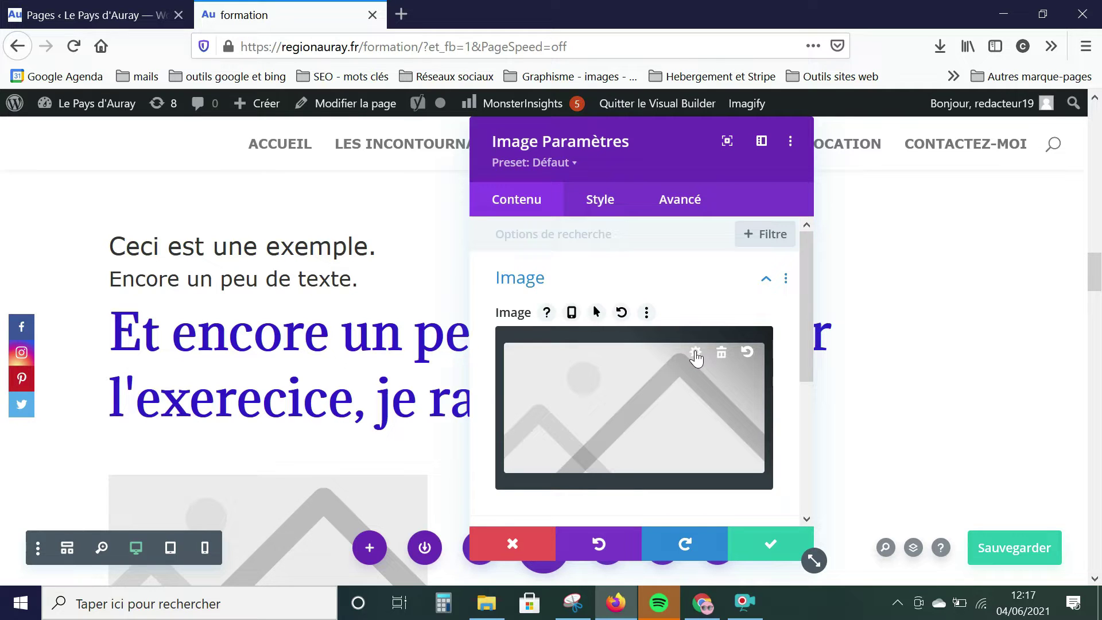
Load voile-morbihan.jpg from the media library into the image module and save the module.
click(695, 353)
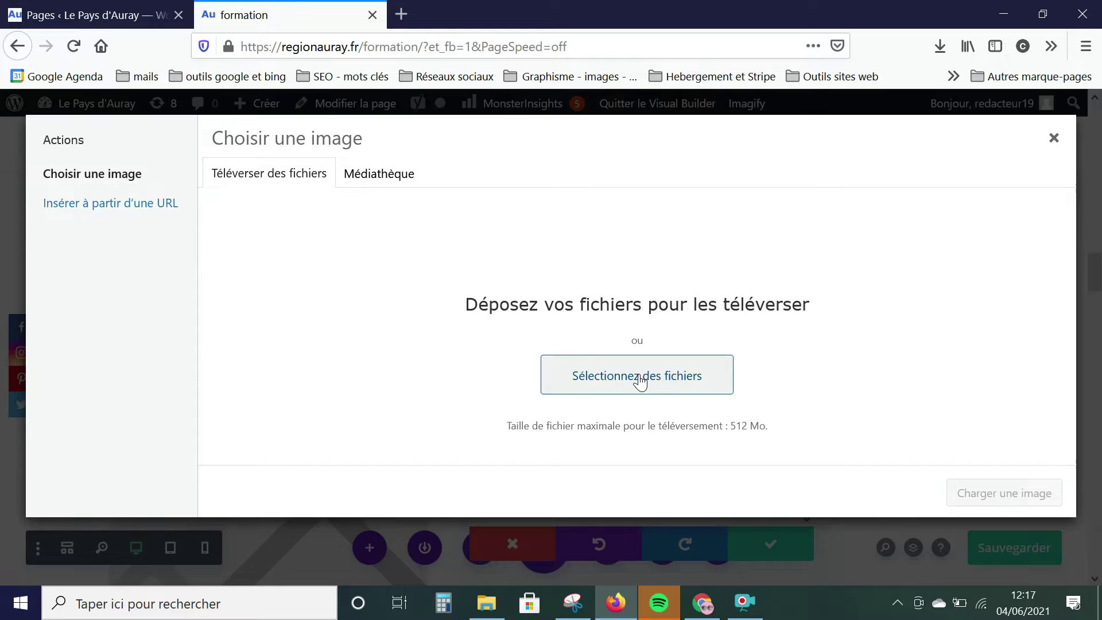
click(397, 180)
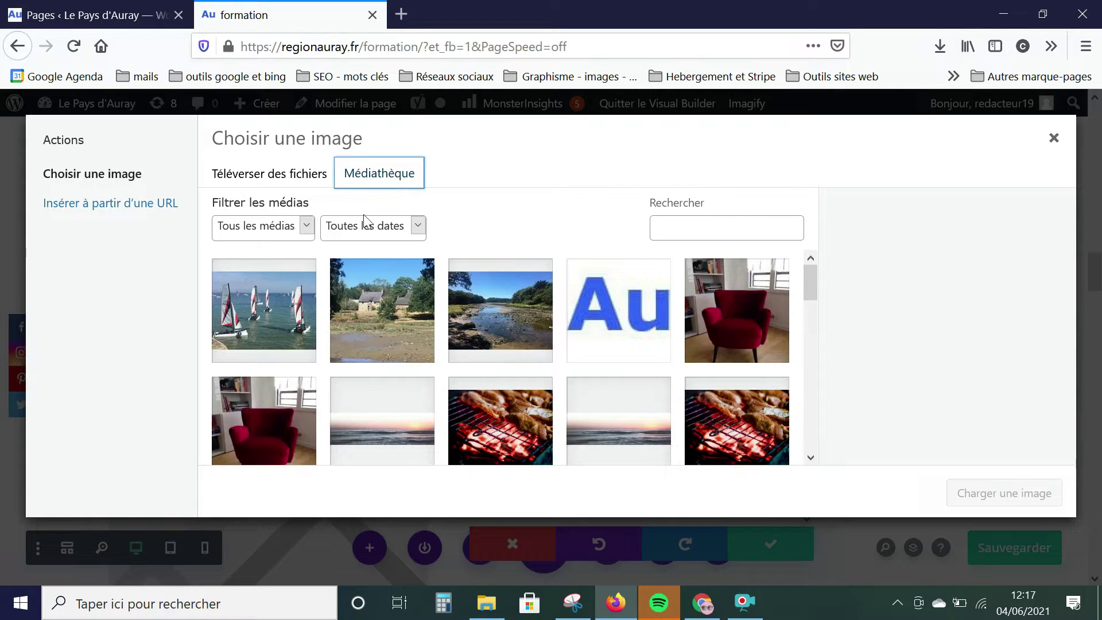
click(269, 318)
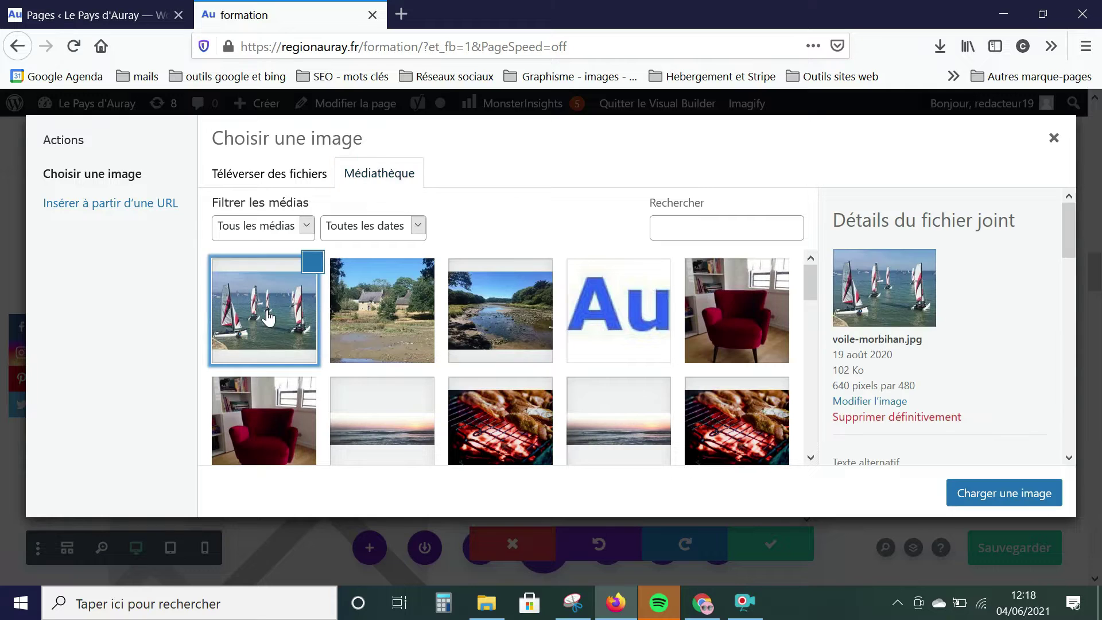
click(1007, 495)
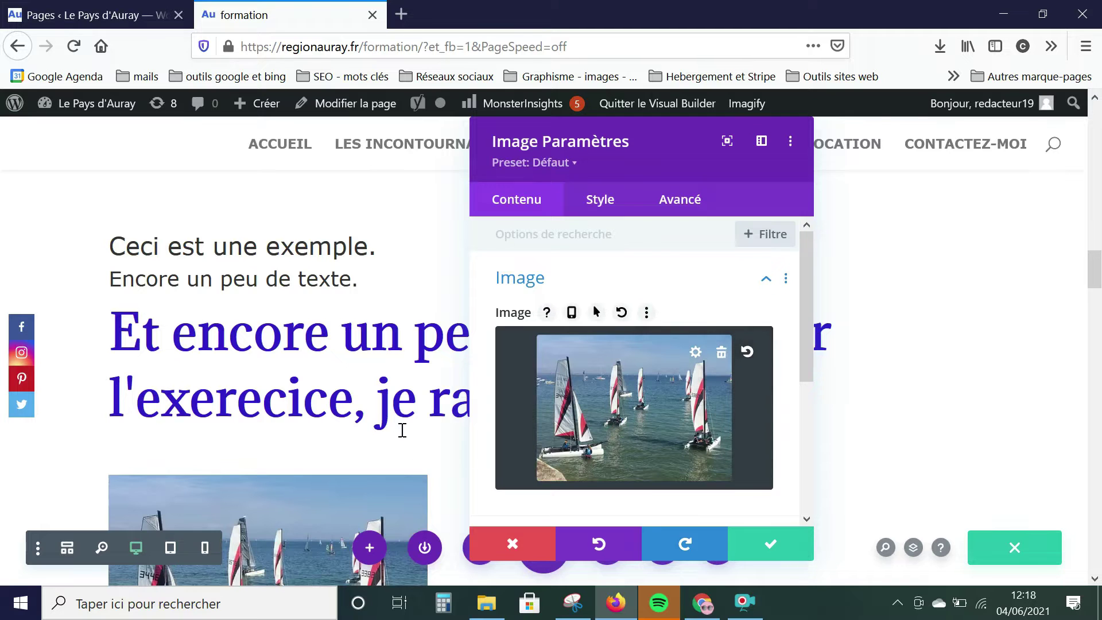
scroll(400, 428, down, 3)
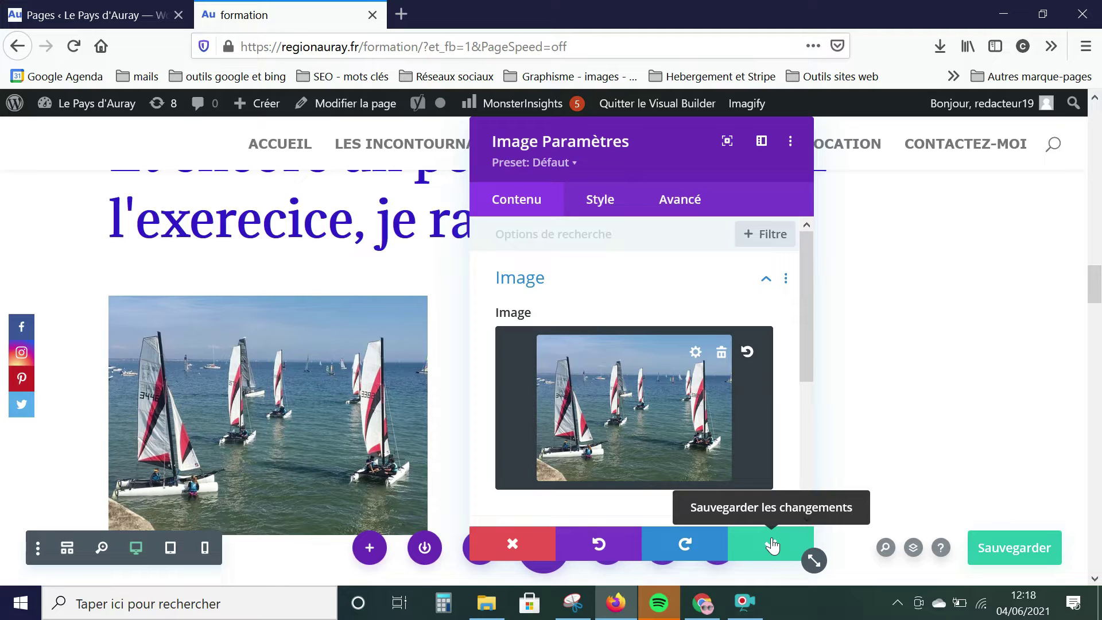
click(772, 546)
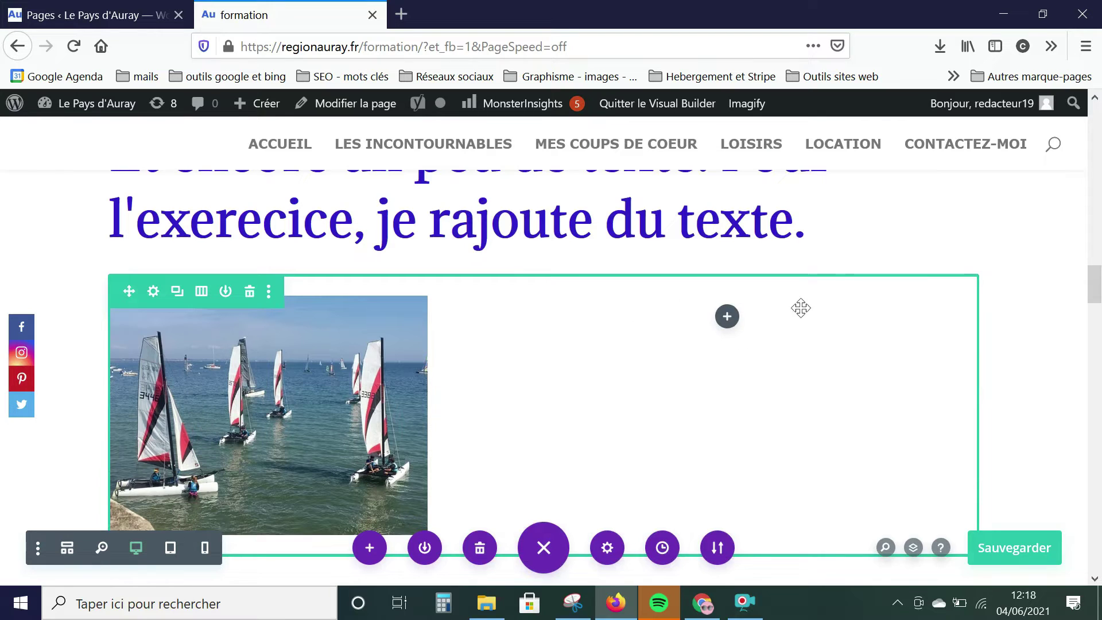
Insert a Texte module in the empty wider column beside the sailboat image.
click(727, 318)
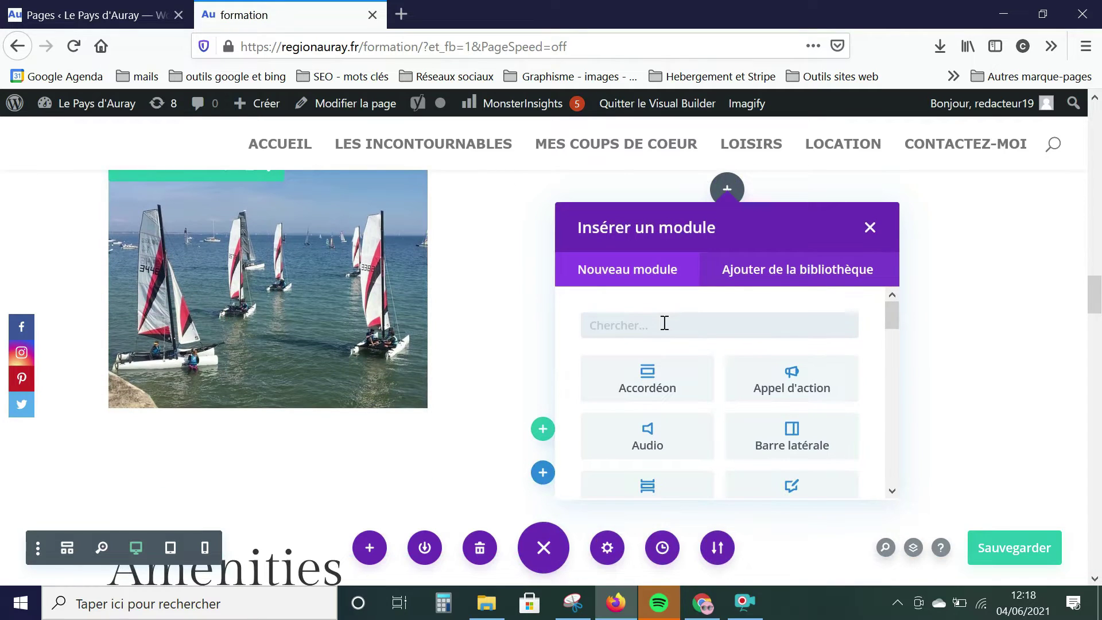
text(texte)
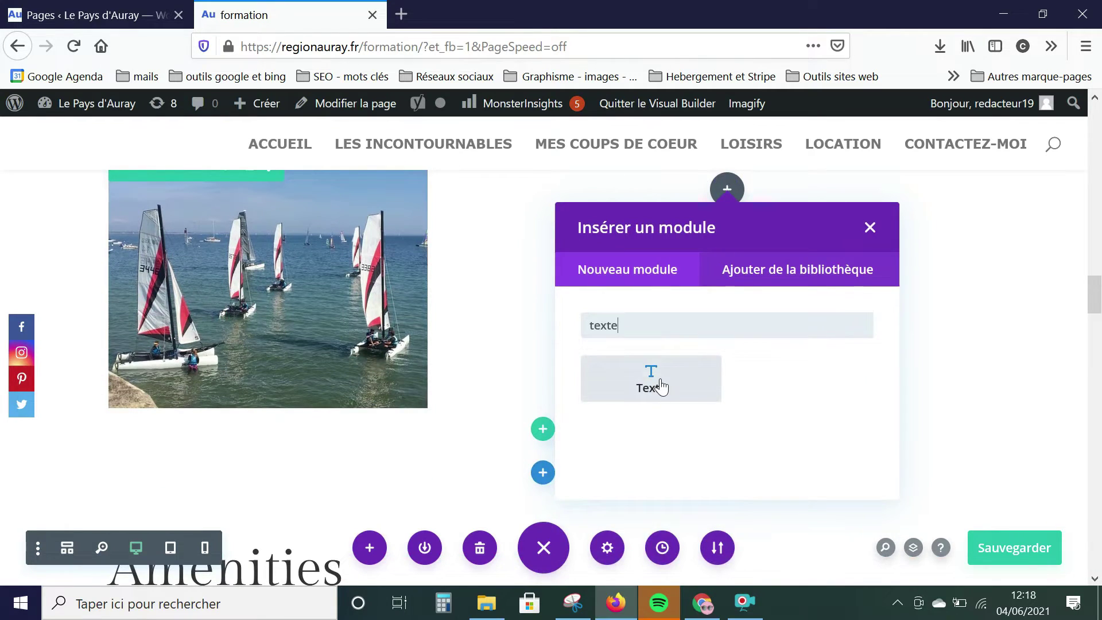
click(657, 385)
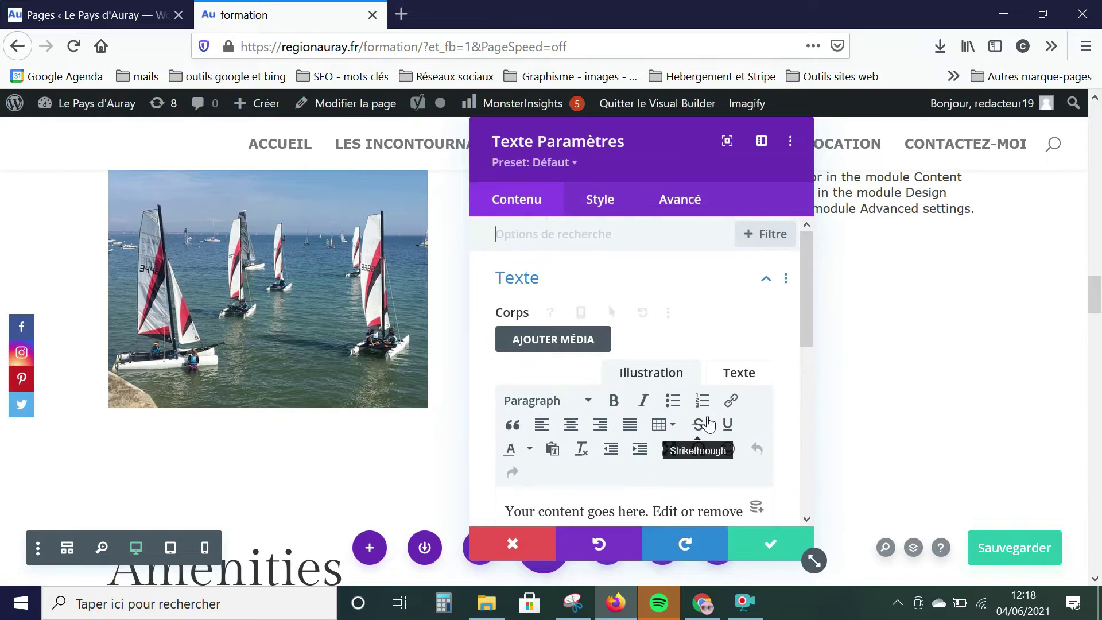
Replace the text module's placeholder content with "Je mets du texte adapté.".
scroll(683, 453, down, 3)
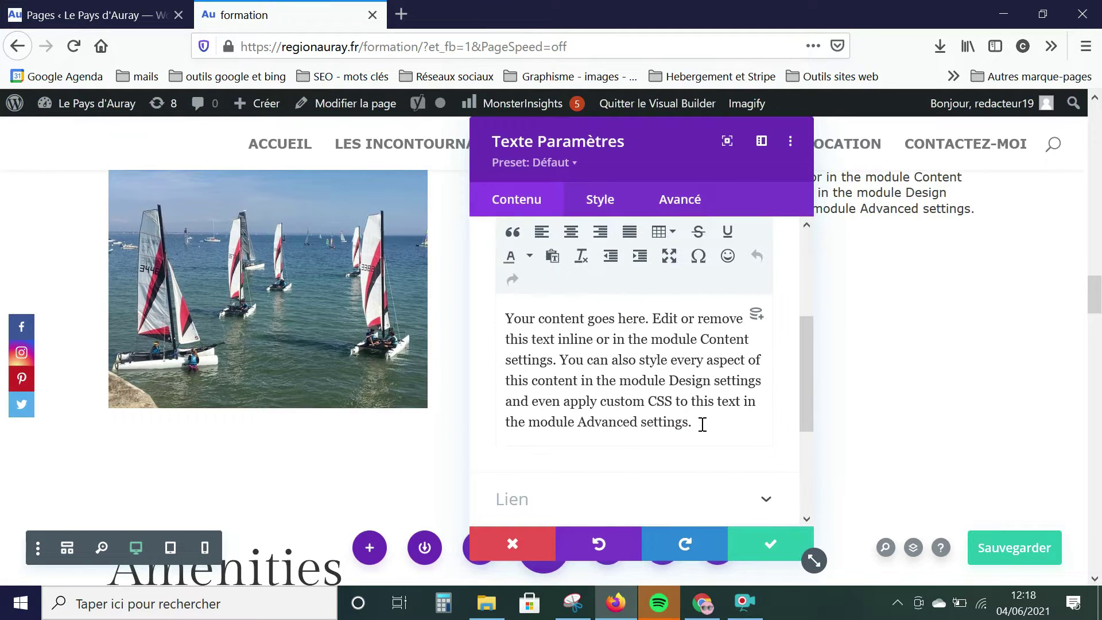
drag(693, 424, 510, 319)
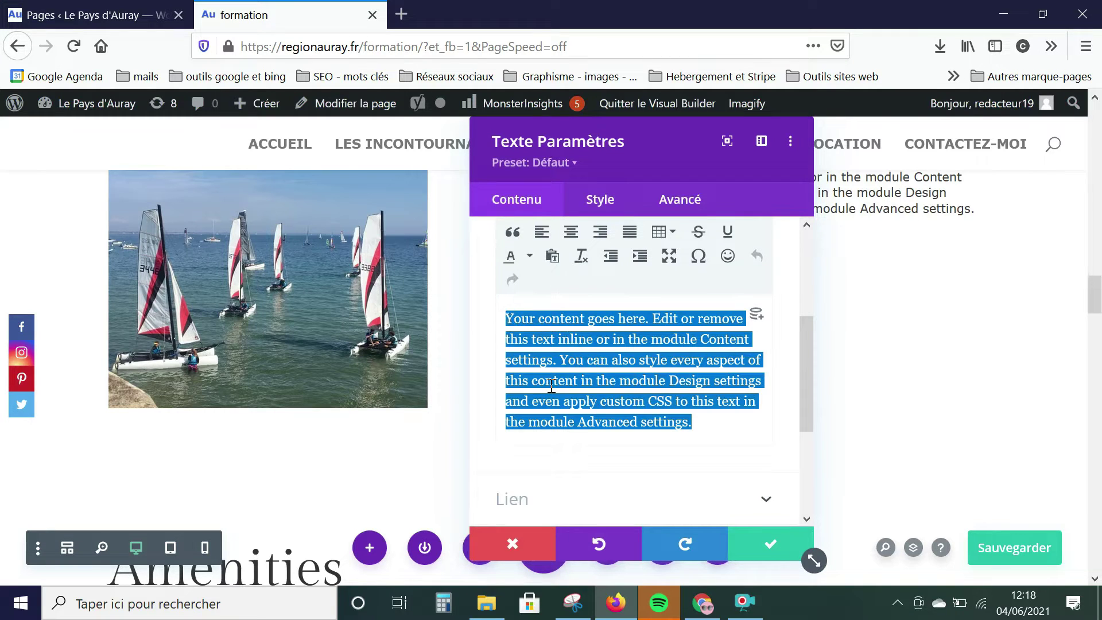
key(BackSpace)
text(Je mets d)
text(u texte)
text( adpaté)
key(BackSpace)
key(BackSpace)
key(BackSpace)
key(BackSpace)
text(apté.)
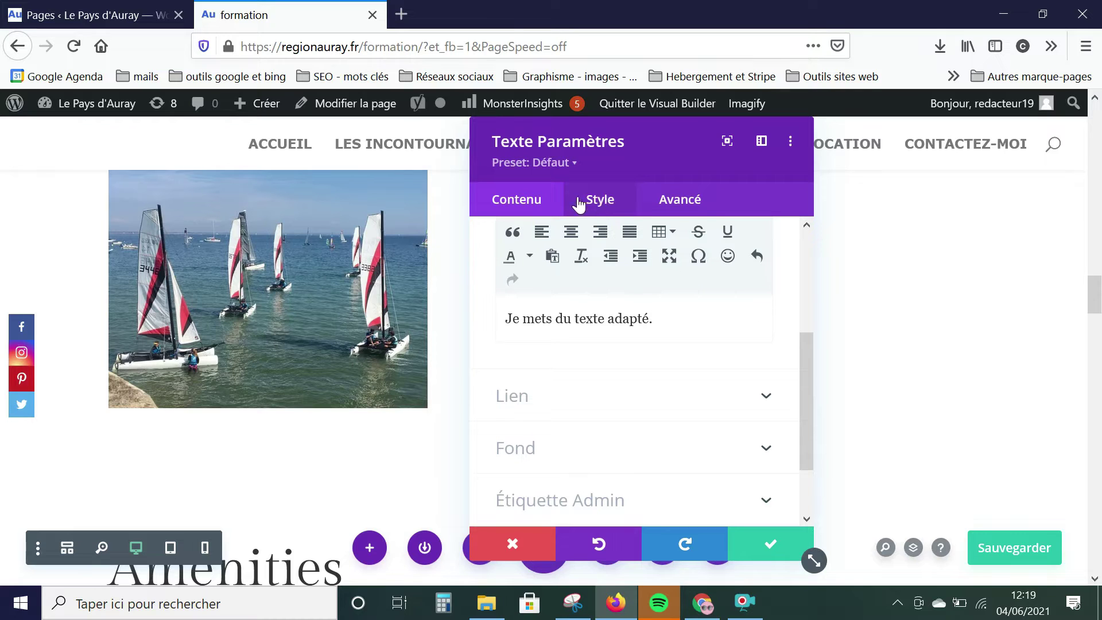
Look through the text module's style options, then save the module and the page.
click(607, 200)
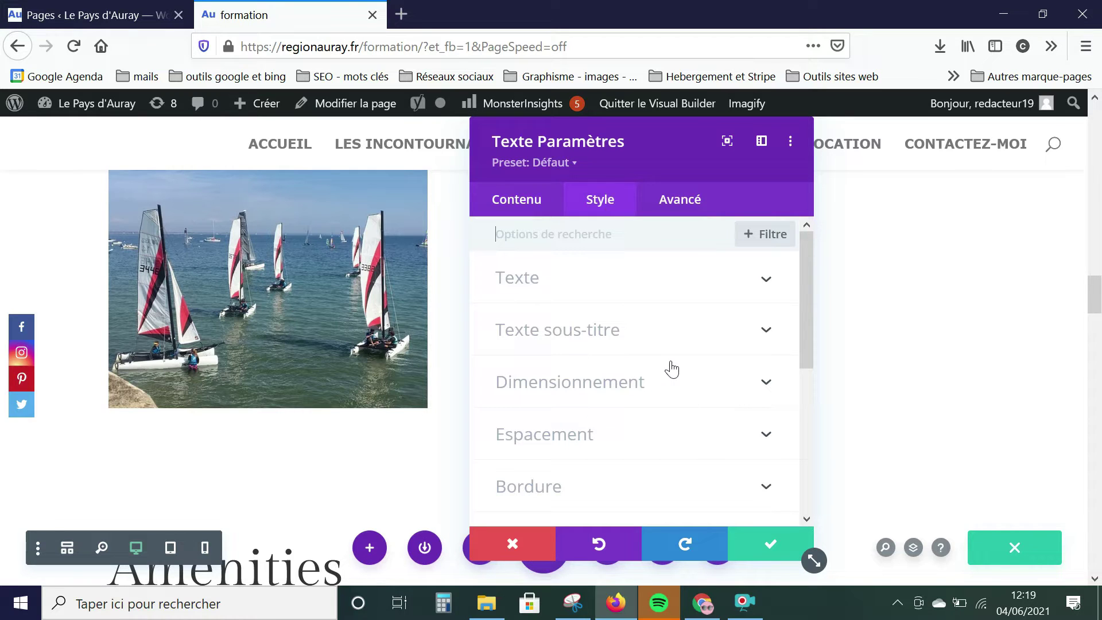
scroll(671, 370, down, 2)
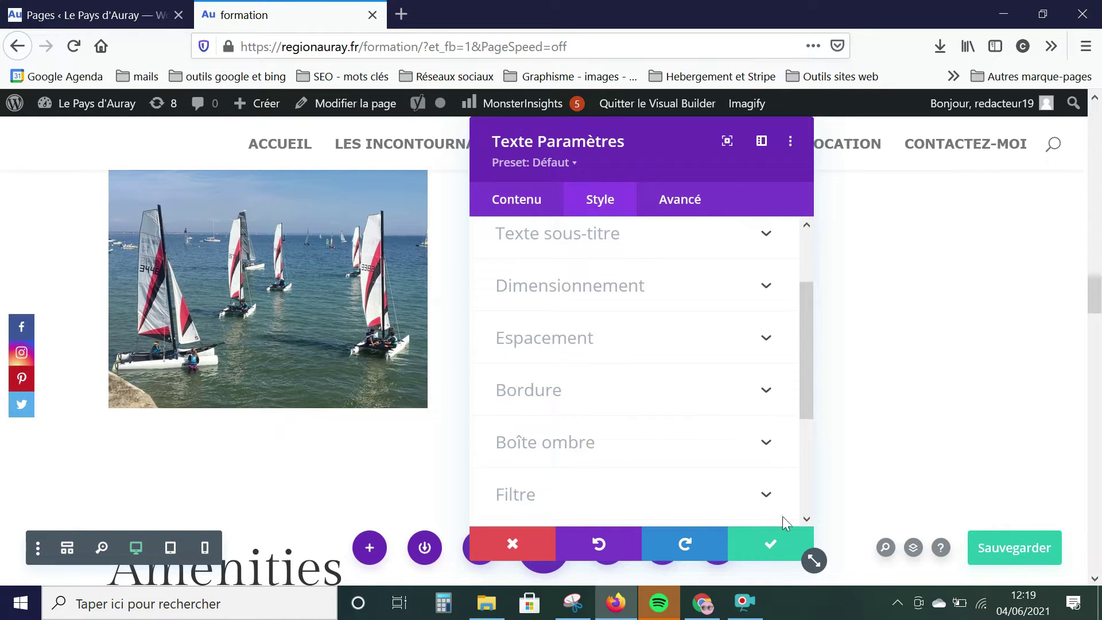
click(755, 547)
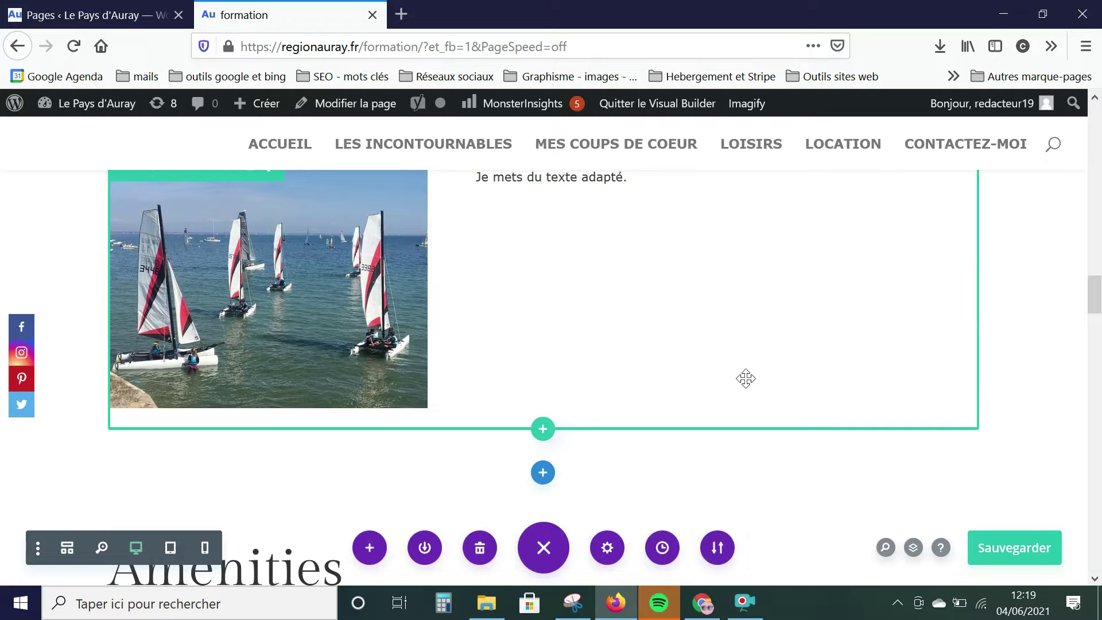
scroll(746, 378, up, 2)
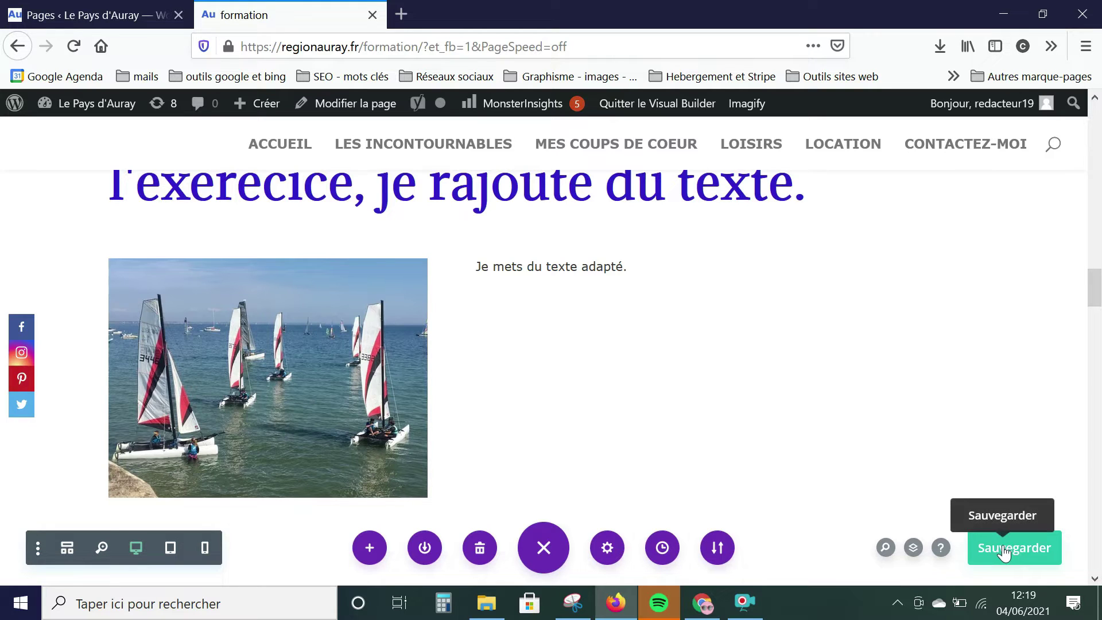
click(1053, 553)
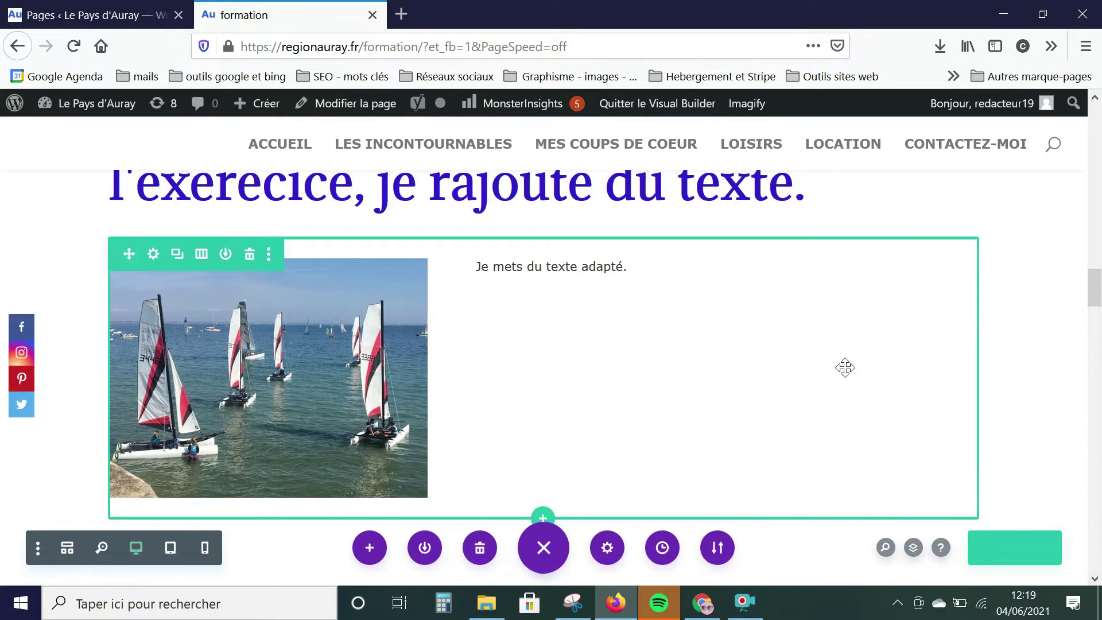
Add a Normal section below the image row with a single-column row containing a Bouton module.
scroll(821, 365, down, 2)
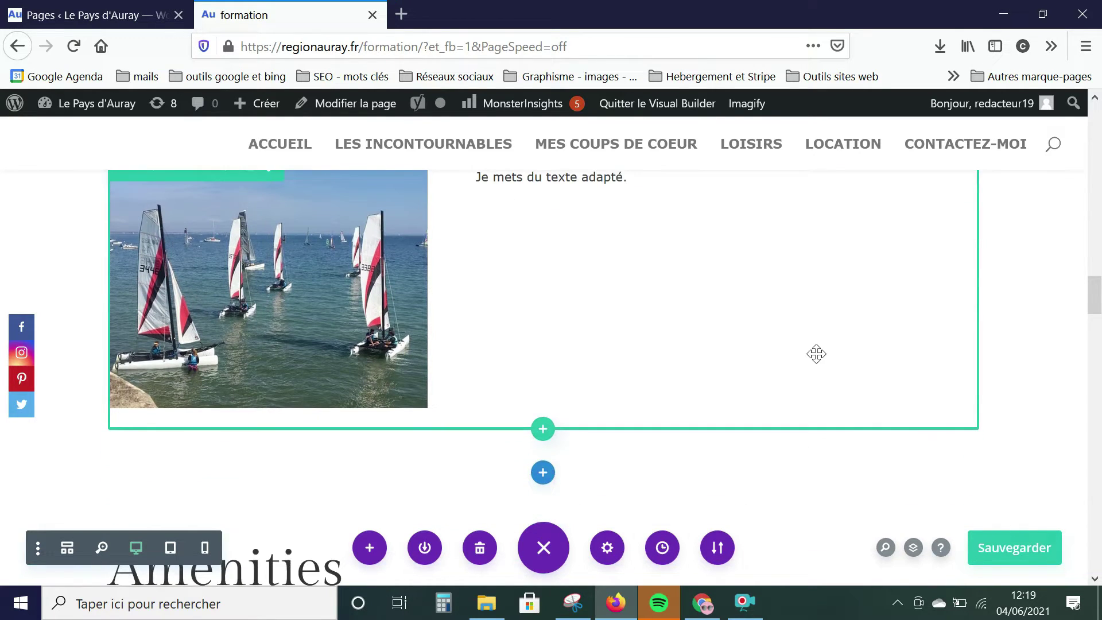
click(543, 474)
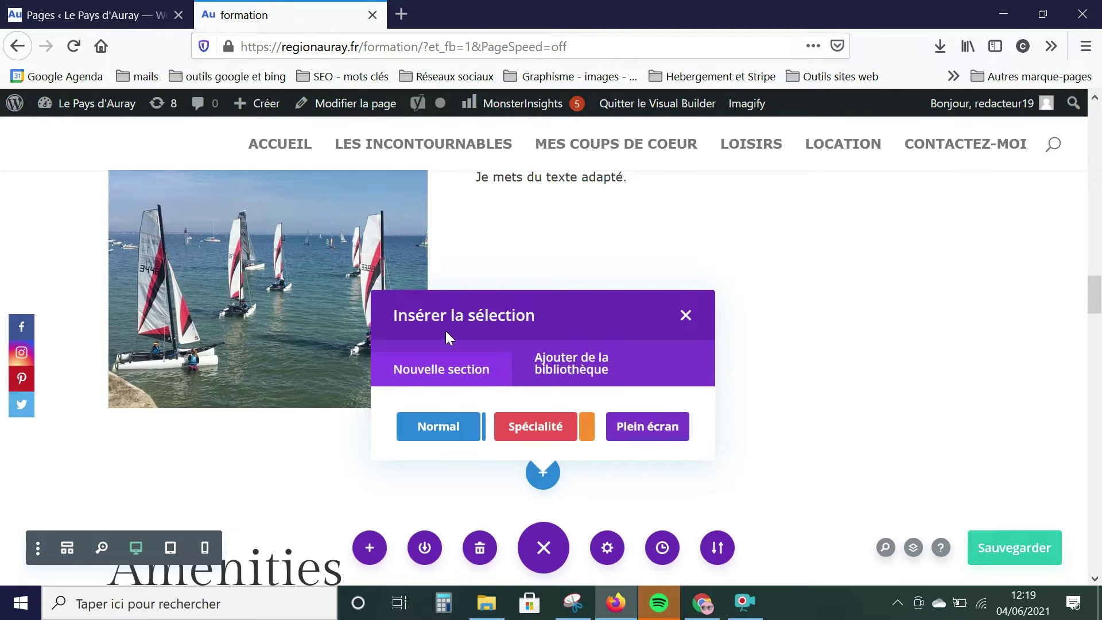
click(445, 430)
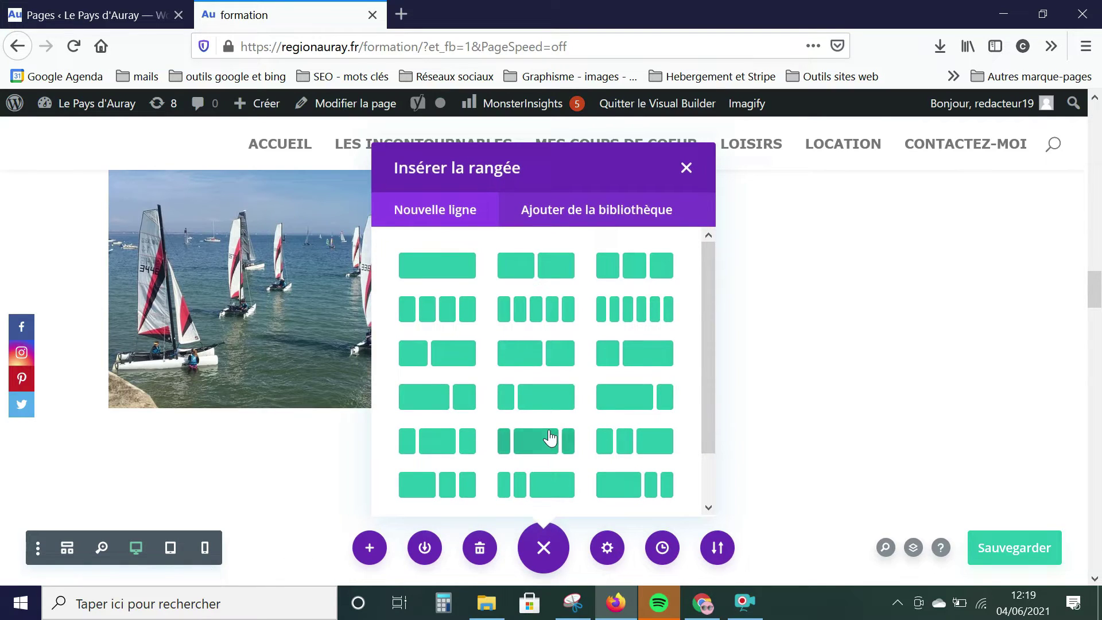
click(440, 273)
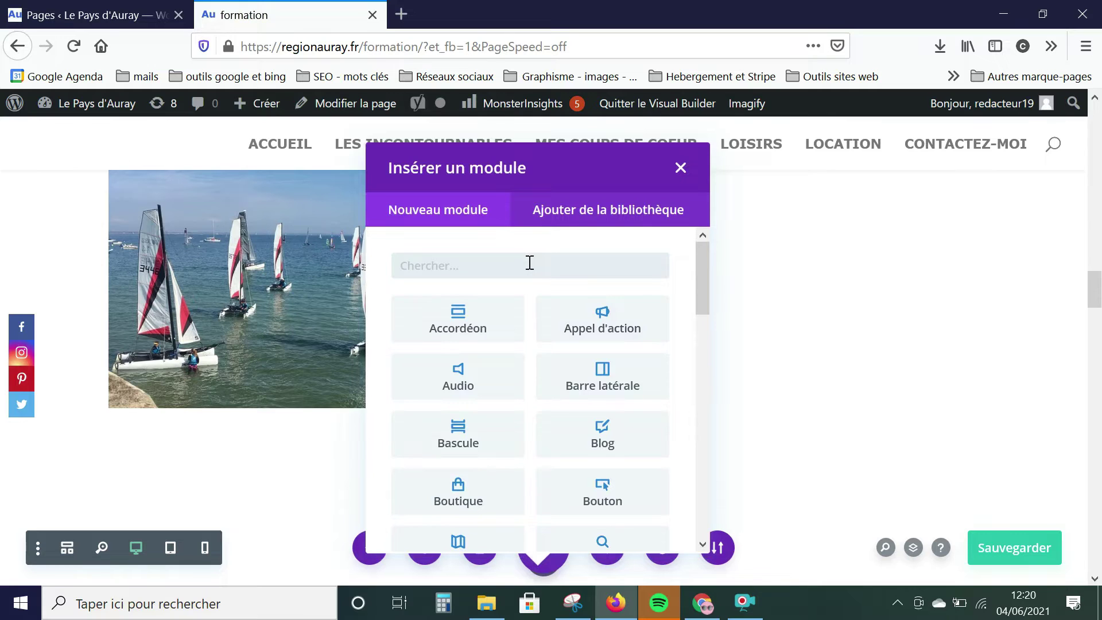
text(bouton)
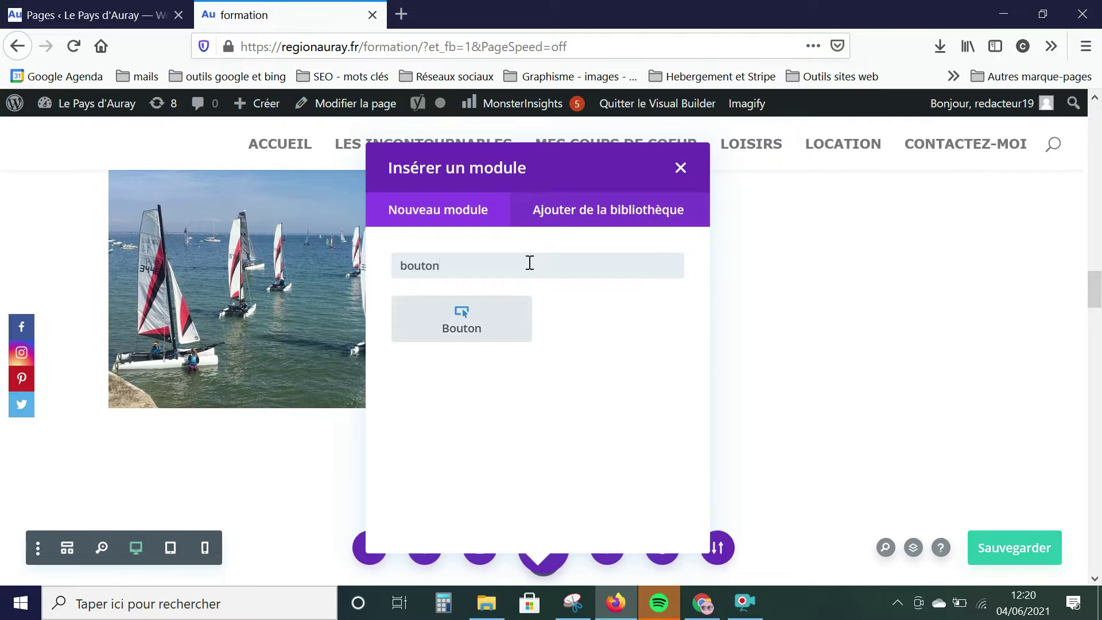
click(461, 326)
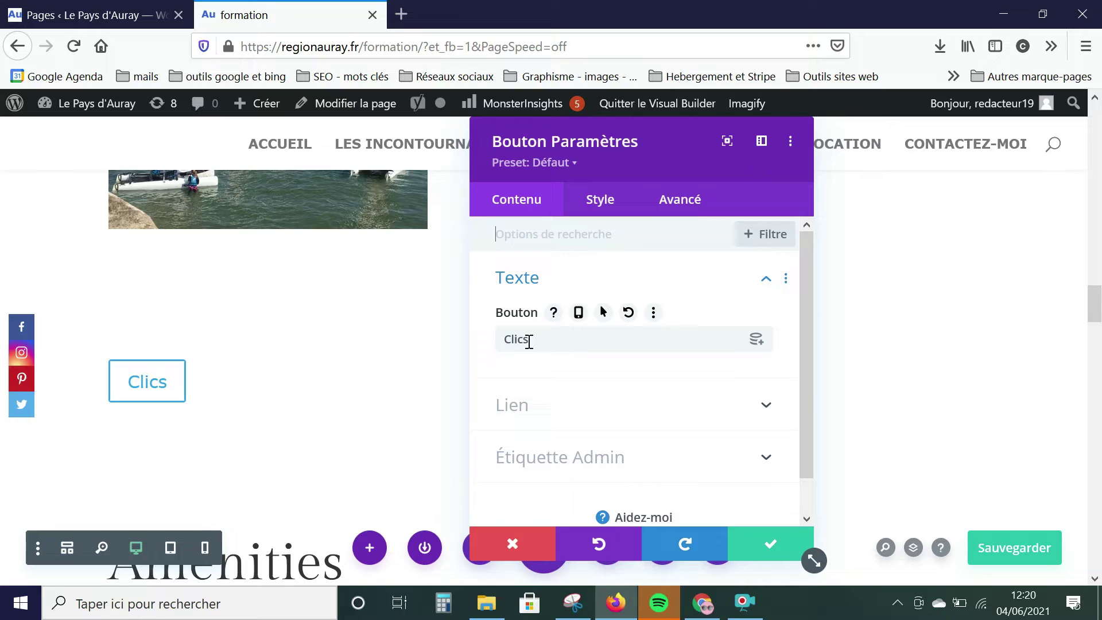
Replace the button's label with "Contactez-moi".
drag(545, 342, 503, 335)
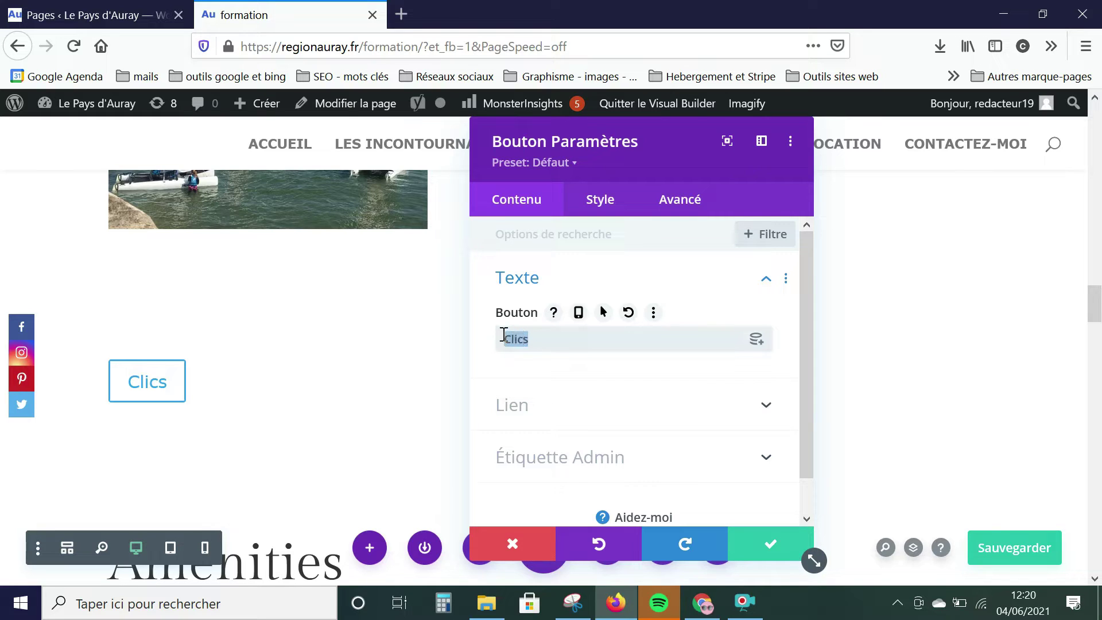
text(Cont)
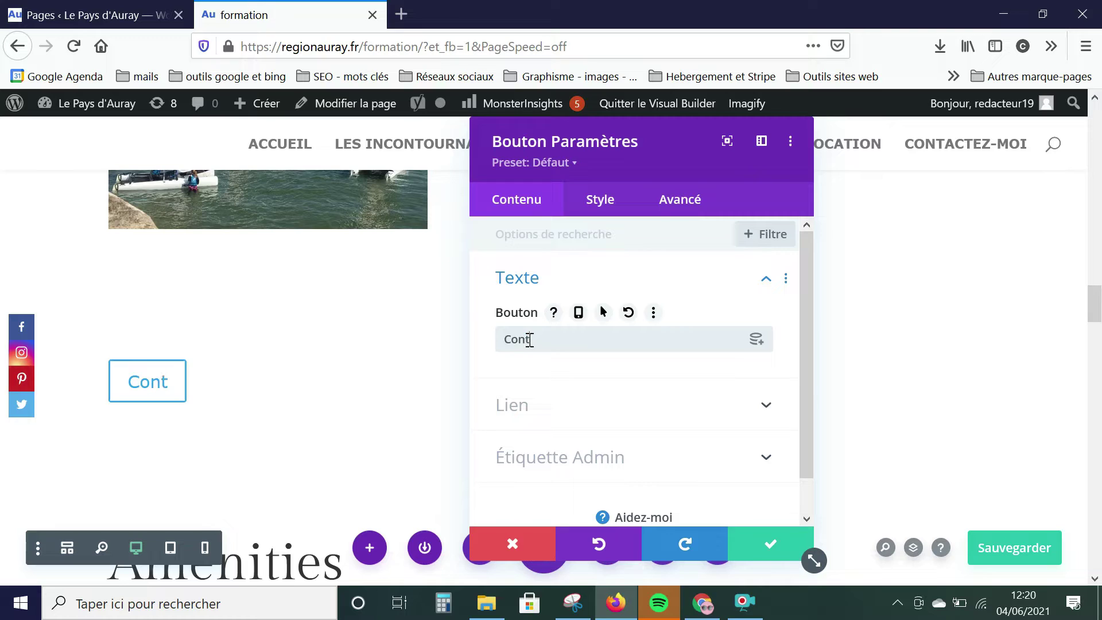
text(actez-moi)
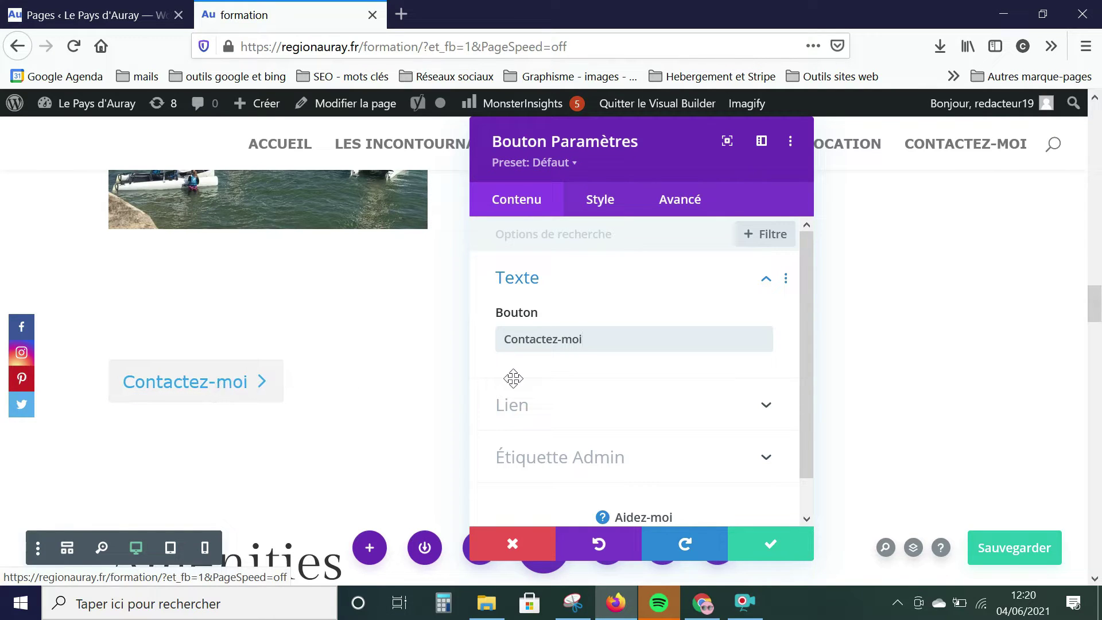
Center the Contactez-moi button in its row and move the settings window clear of it.
click(599, 200)
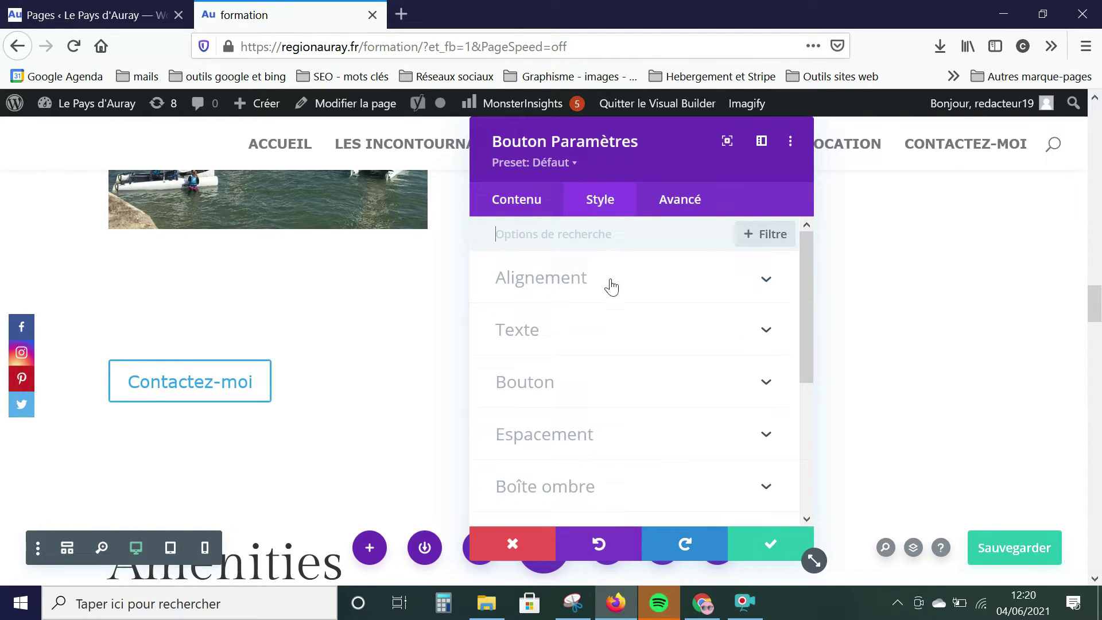
click(574, 284)
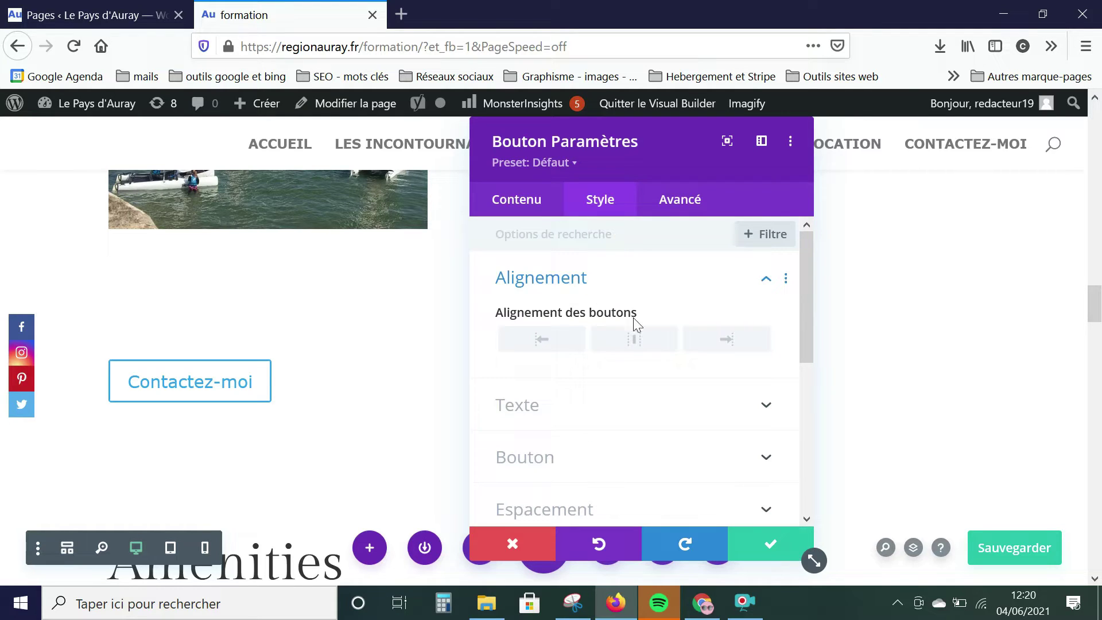
click(642, 343)
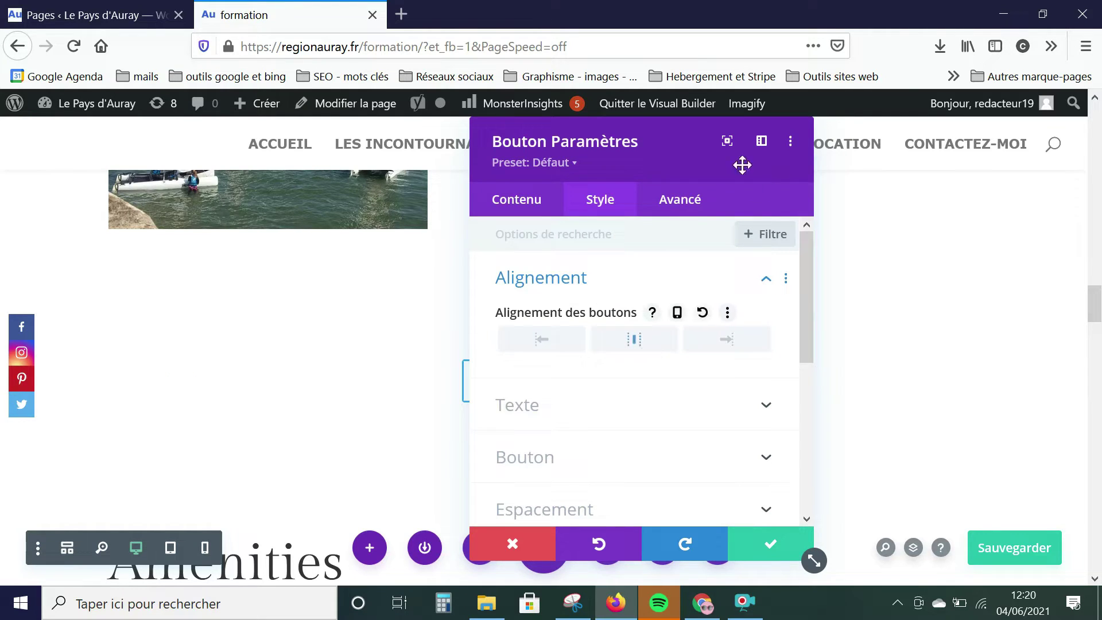
drag(654, 140, 268, 132)
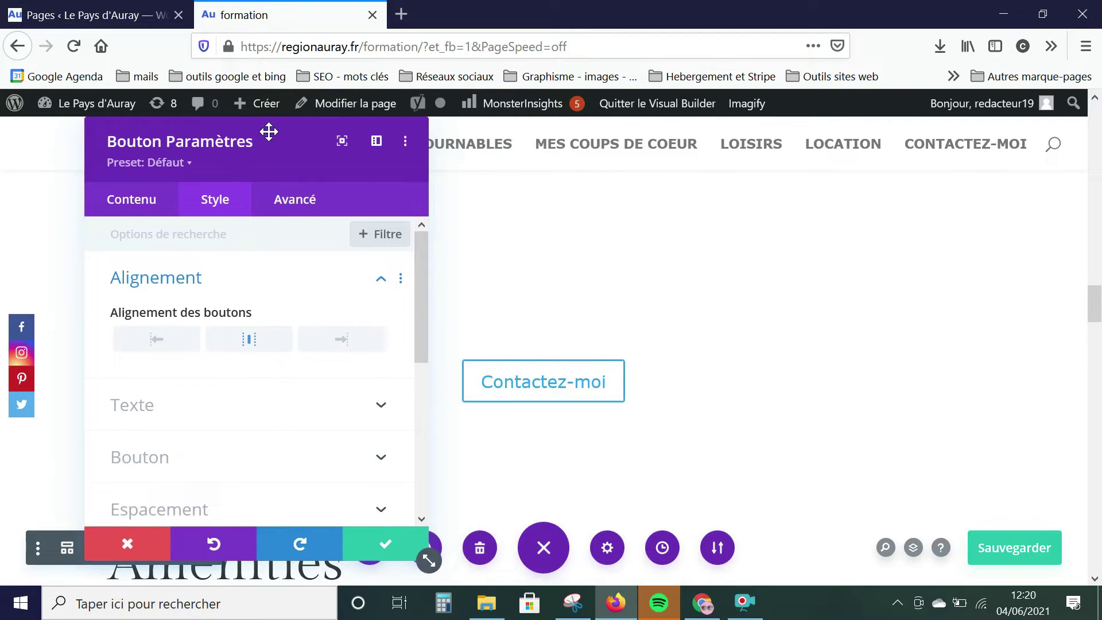
scroll(230, 355, down, 2)
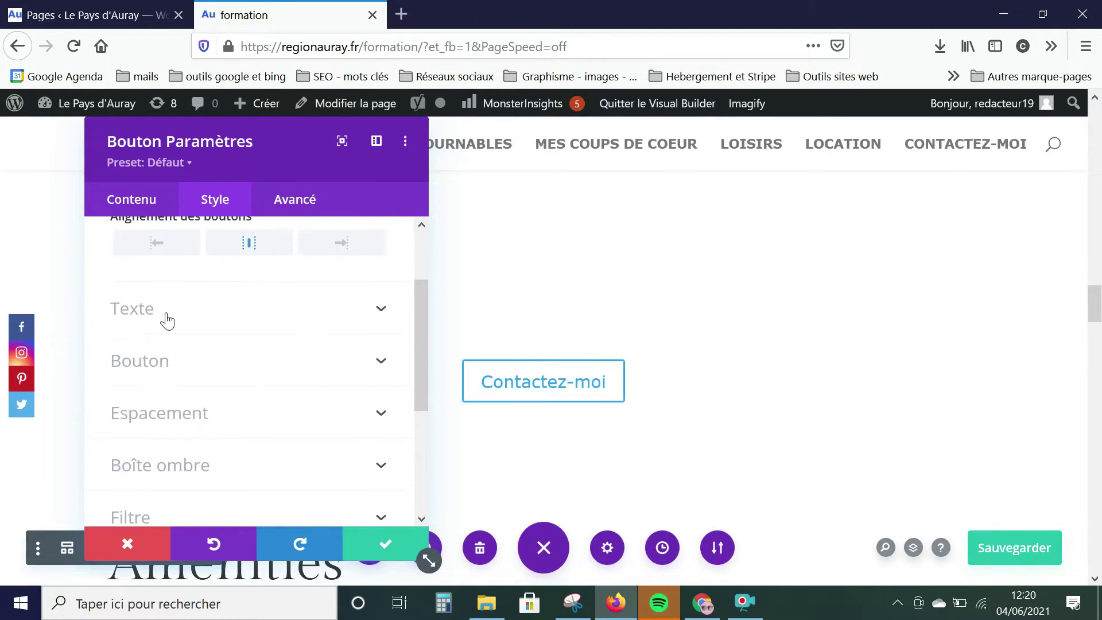
Enable custom styles for the Contactez-moi button and set its text size to 31px.
click(156, 367)
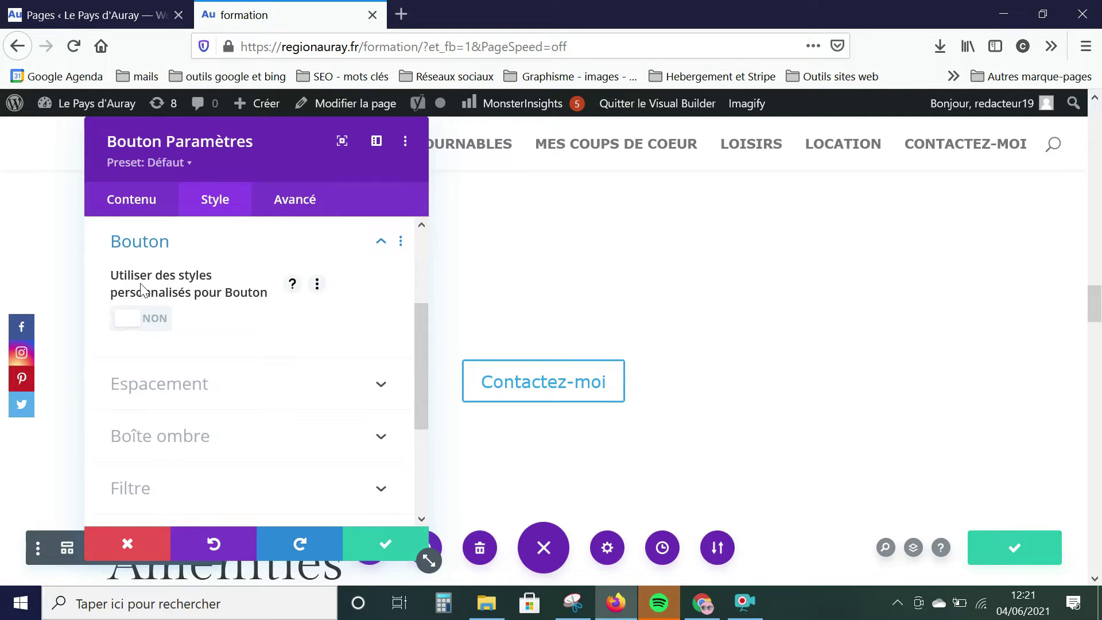
click(127, 319)
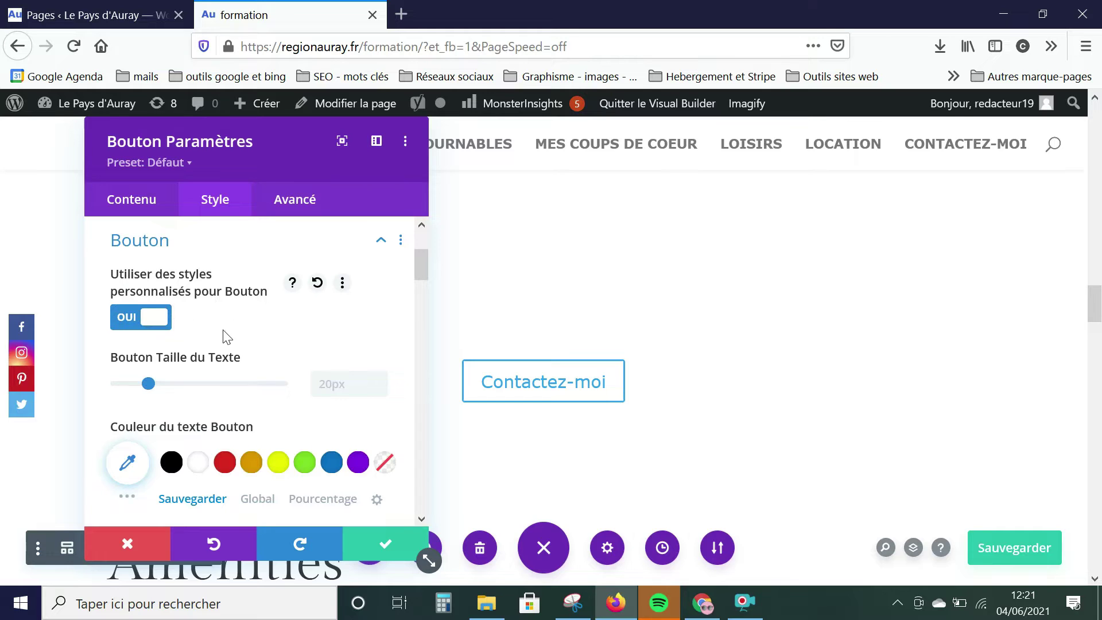
scroll(226, 337, down, 2)
mouse_move(150, 291)
mouse_down()
mouse_move(194, 290)
mouse_move(168, 291)
mouse_up()
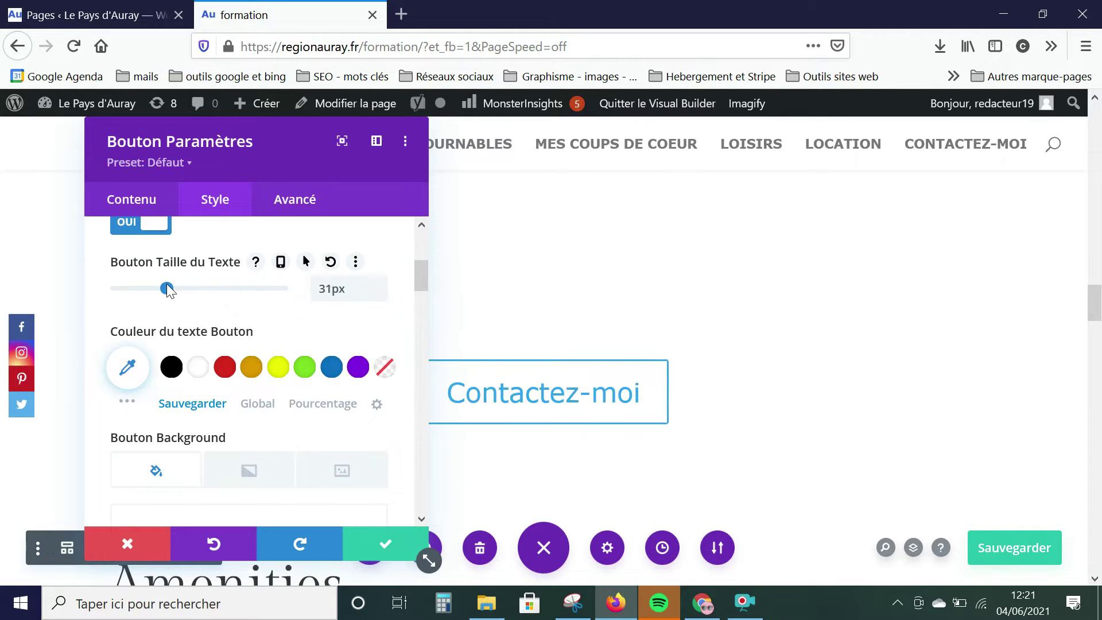
Give the Contactez-moi button a solid red background from the preset colour swatches.
scroll(217, 298, down, 3)
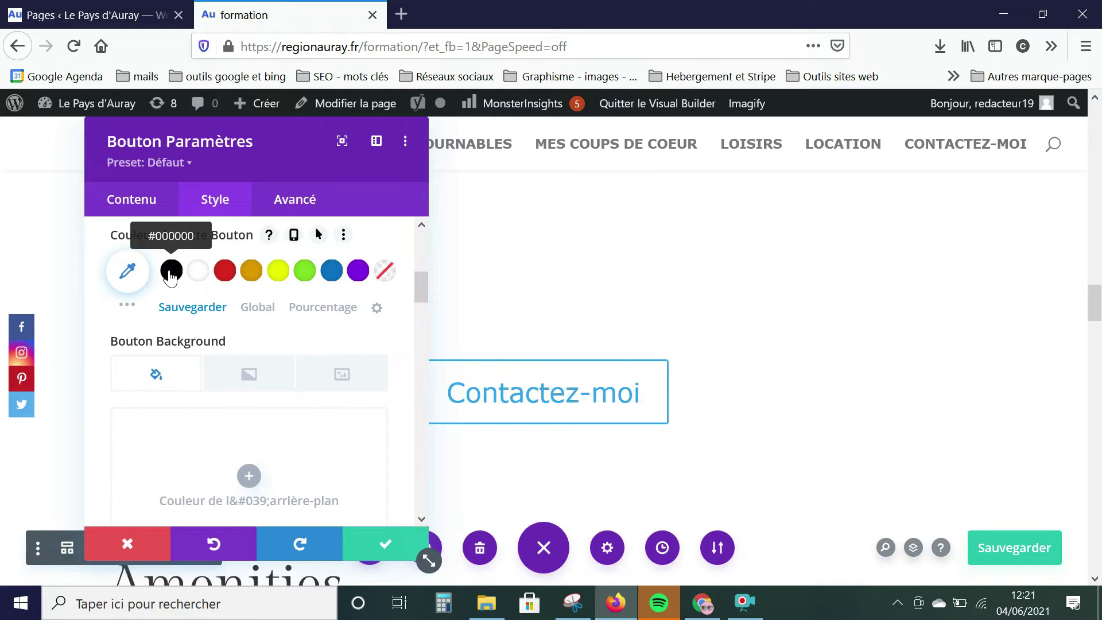
scroll(185, 351, down, 3)
scroll(185, 352, up, 3)
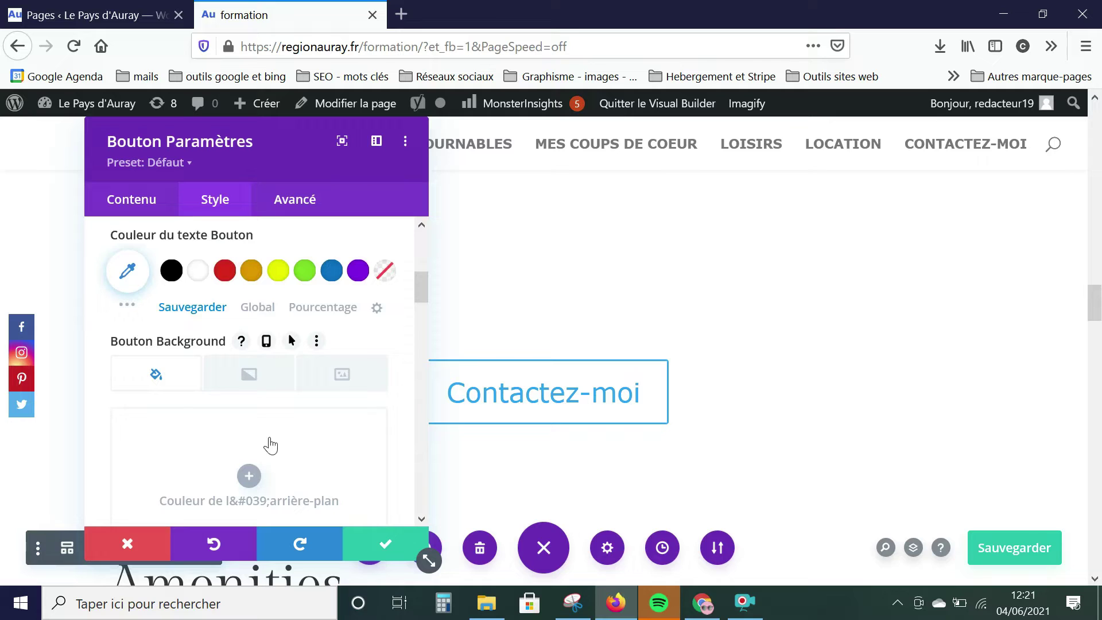
scroll(271, 458, down, 2)
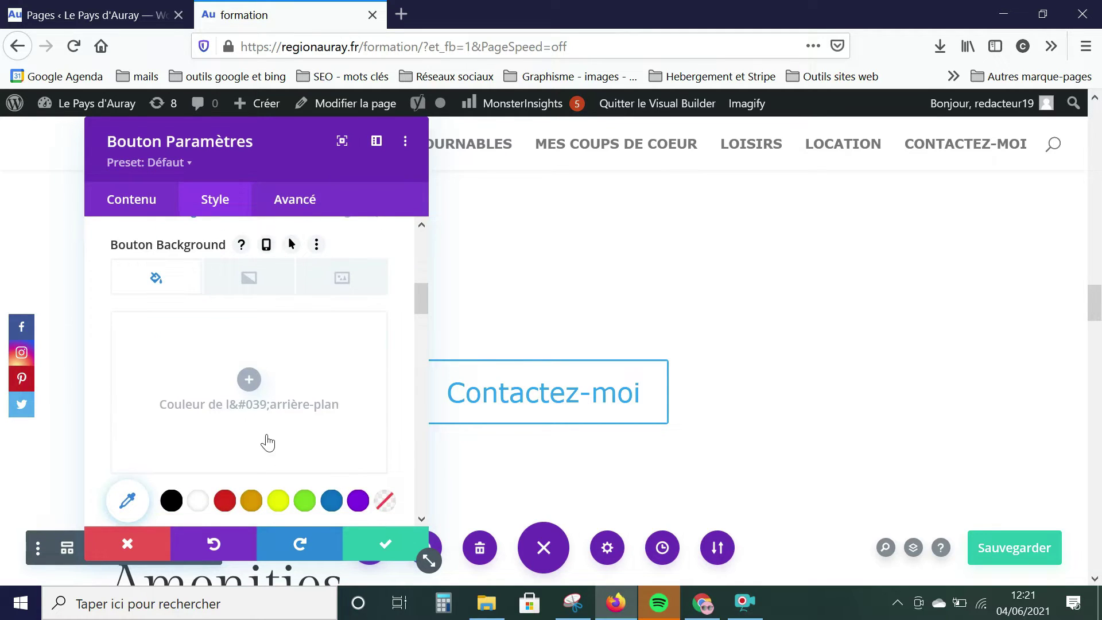
click(256, 384)
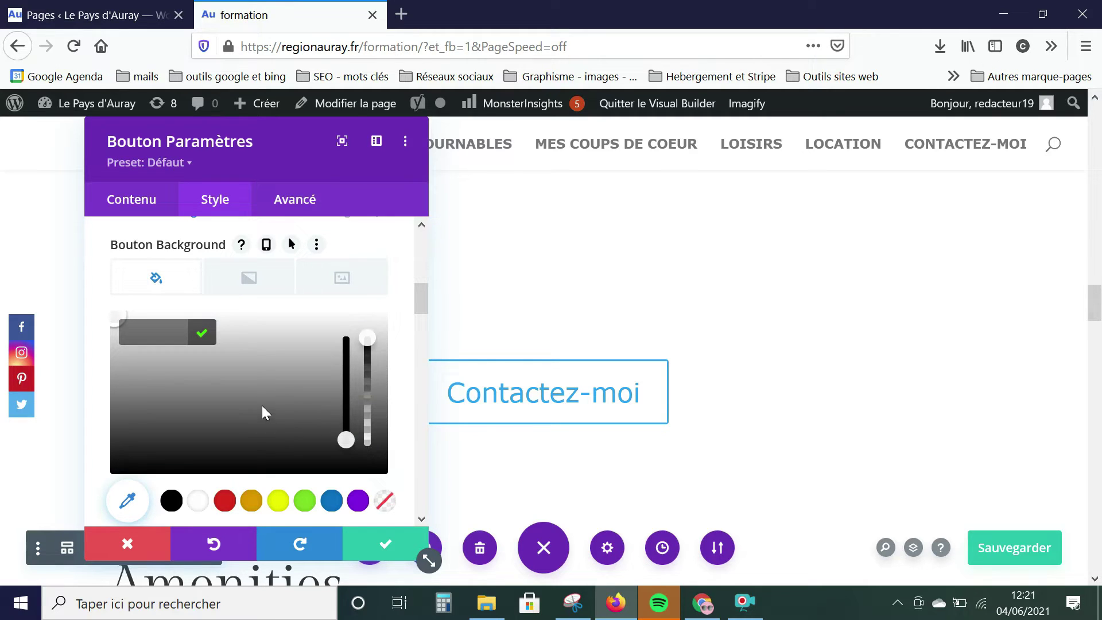
click(227, 502)
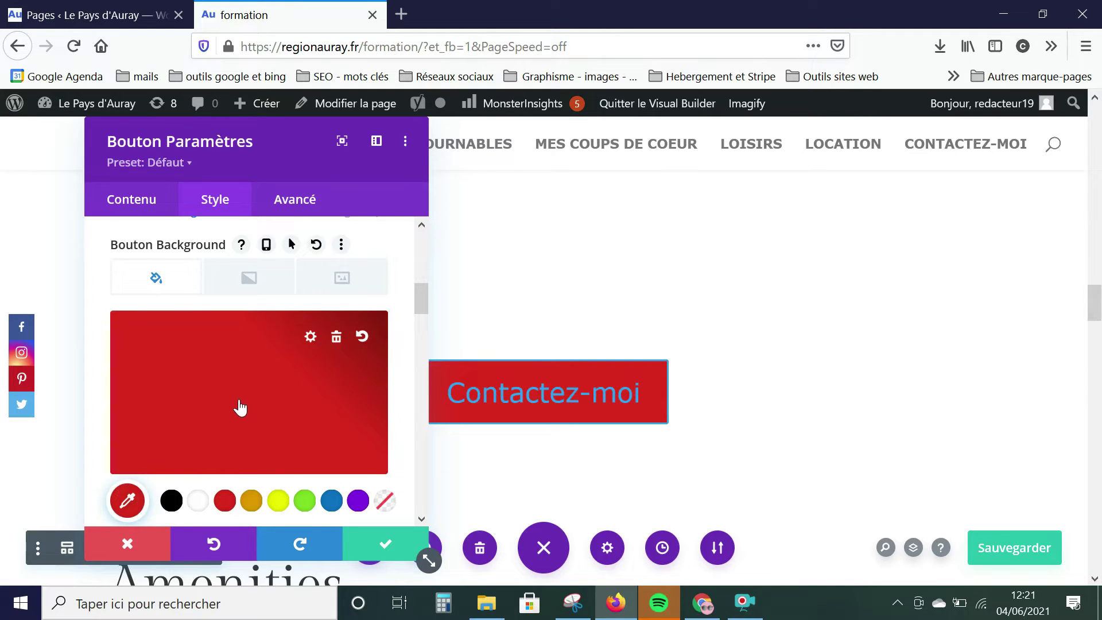
Set the Contactez-moi button's text colour to white (#ffffff).
scroll(204, 417, up, 5)
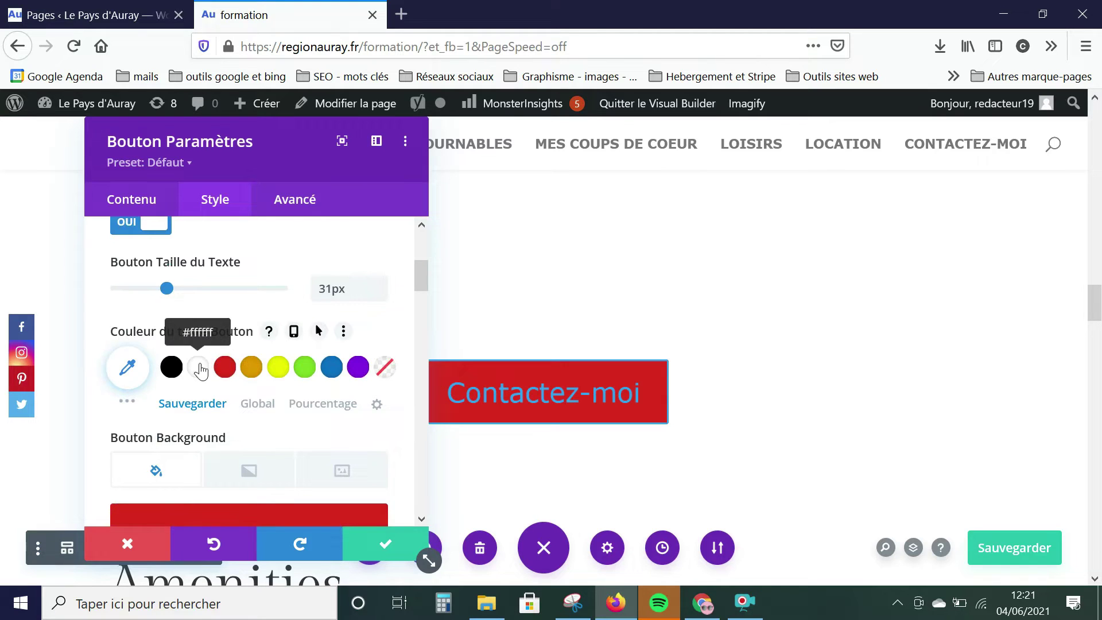
click(129, 369)
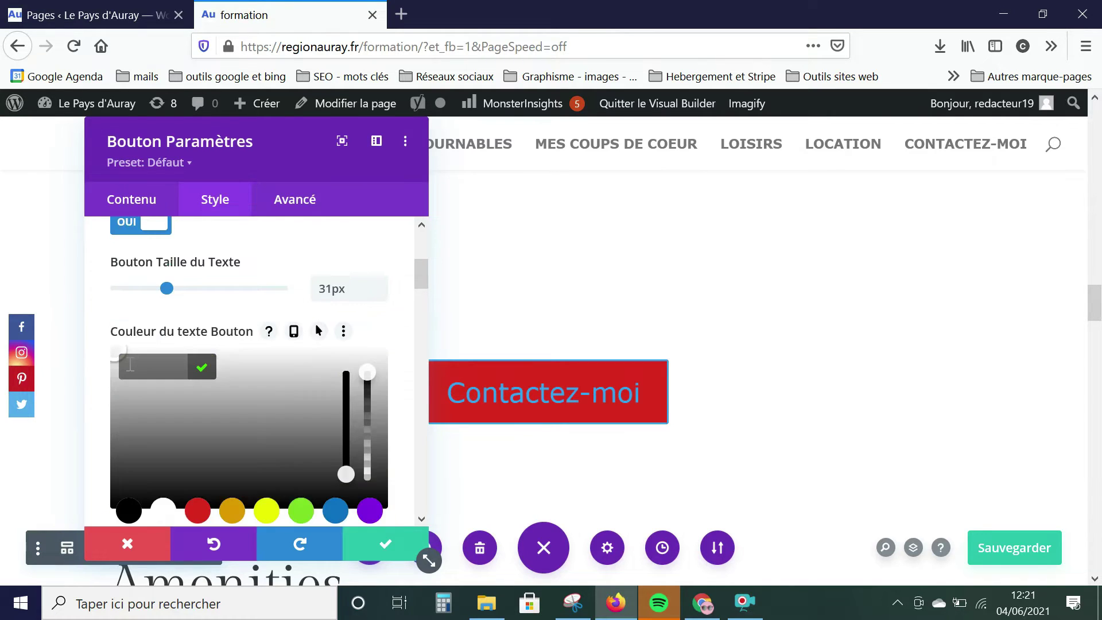
click(164, 510)
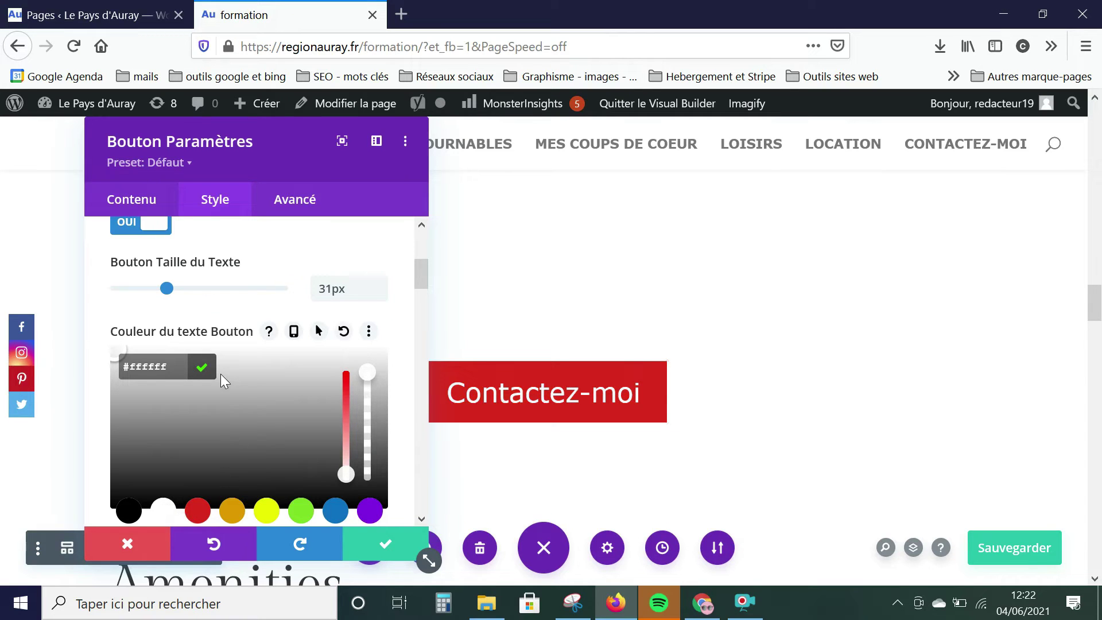
Set the Contactez-moi button's border width to 0px and look over the neighbouring border and font options.
scroll(221, 373, down, 8)
scroll(212, 369, down, 5)
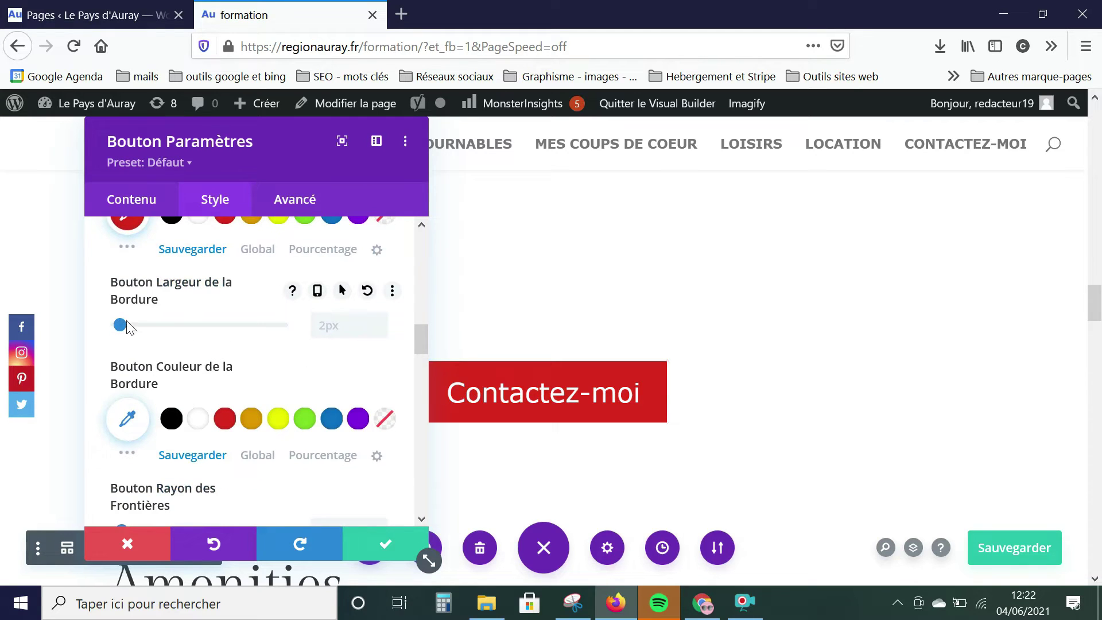
mouse_move(133, 331)
mouse_down()
mouse_move(183, 327)
mouse_move(116, 326)
mouse_up()
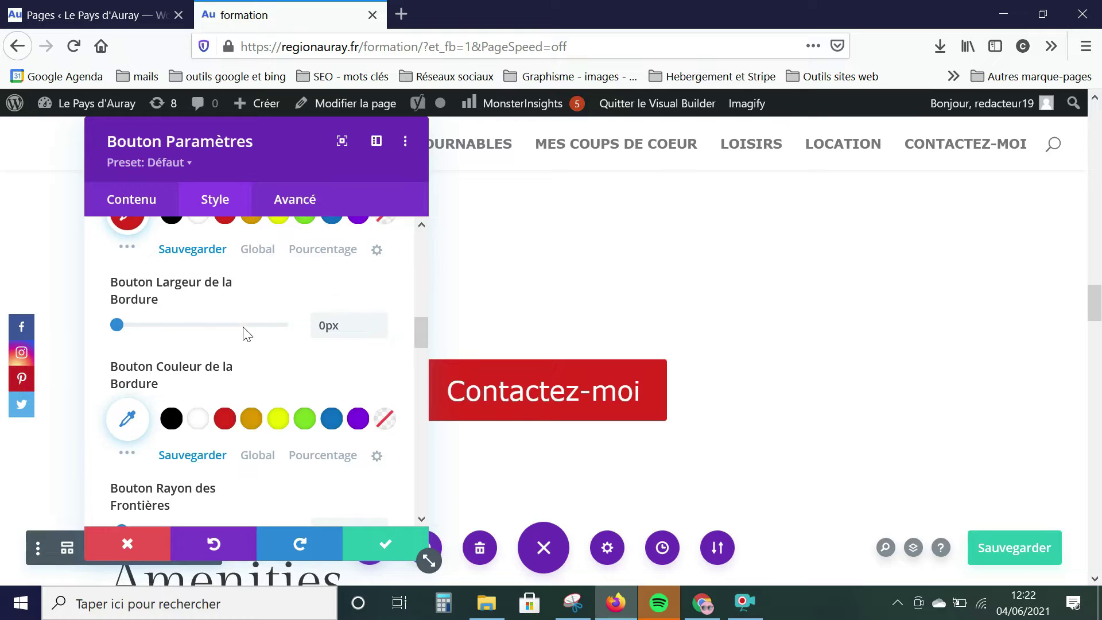
scroll(233, 344, down, 5)
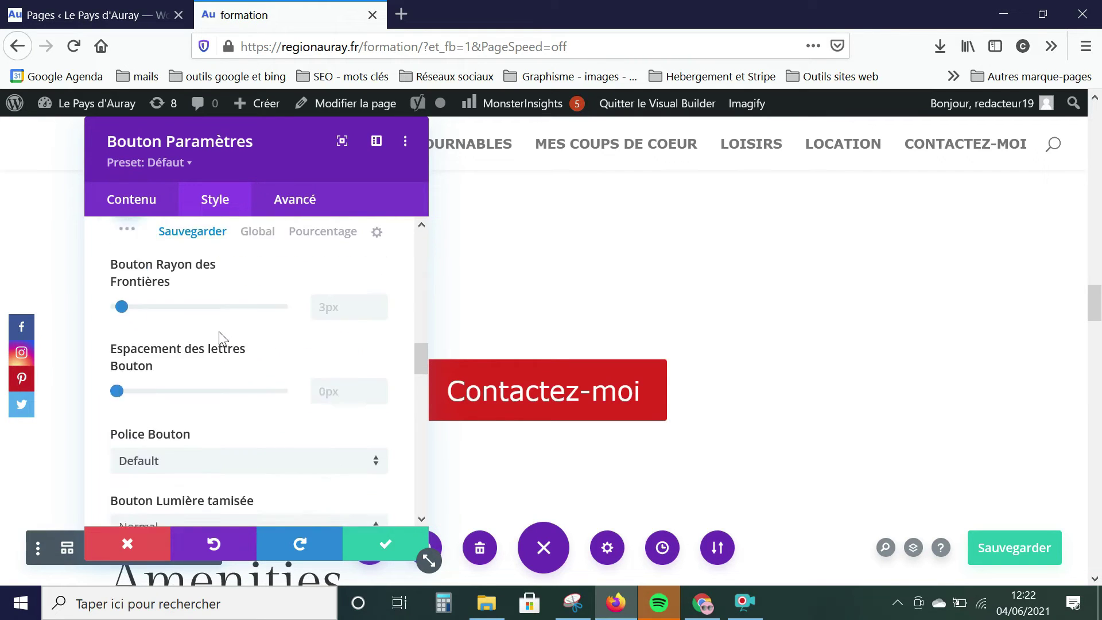
scroll(240, 357, up, 5)
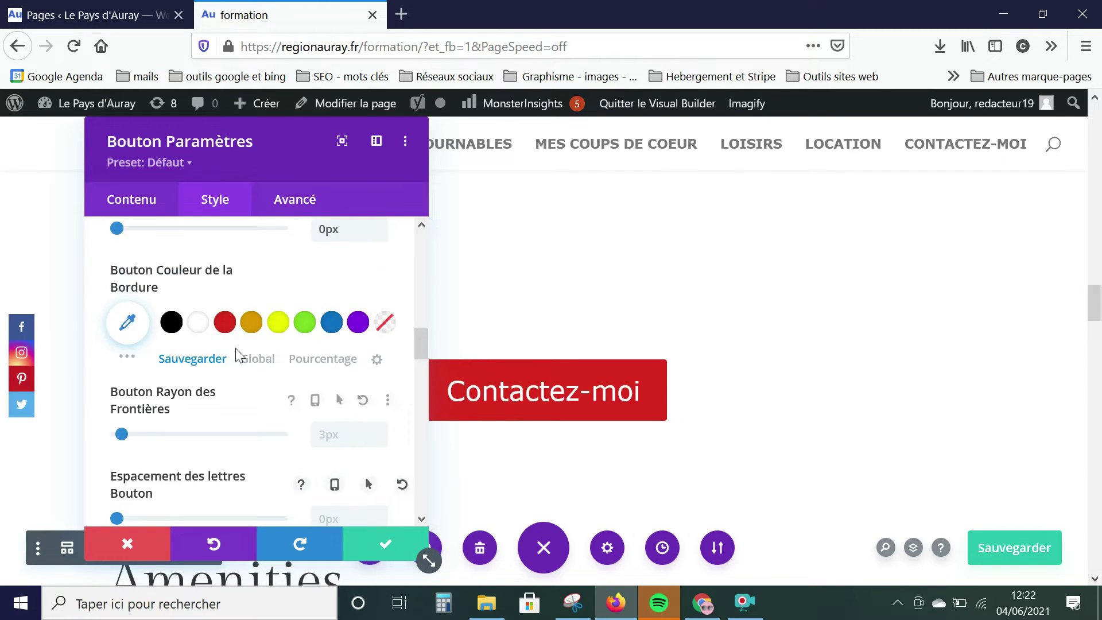
scroll(241, 358, up, 5)
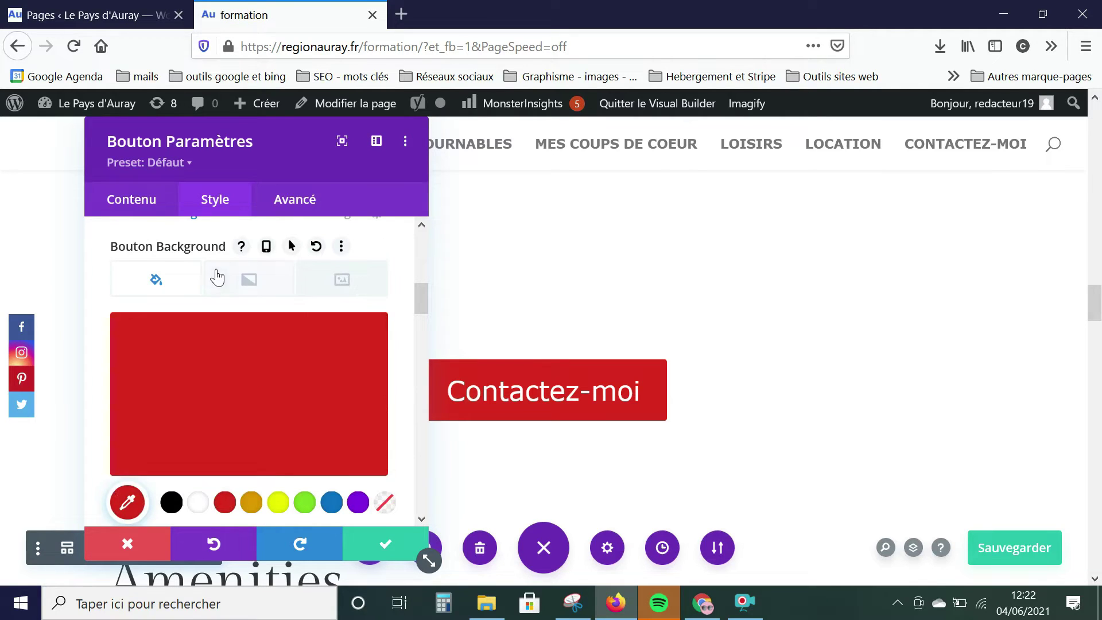
Open the button's content options and expand its link settings at the button link URL.
click(131, 202)
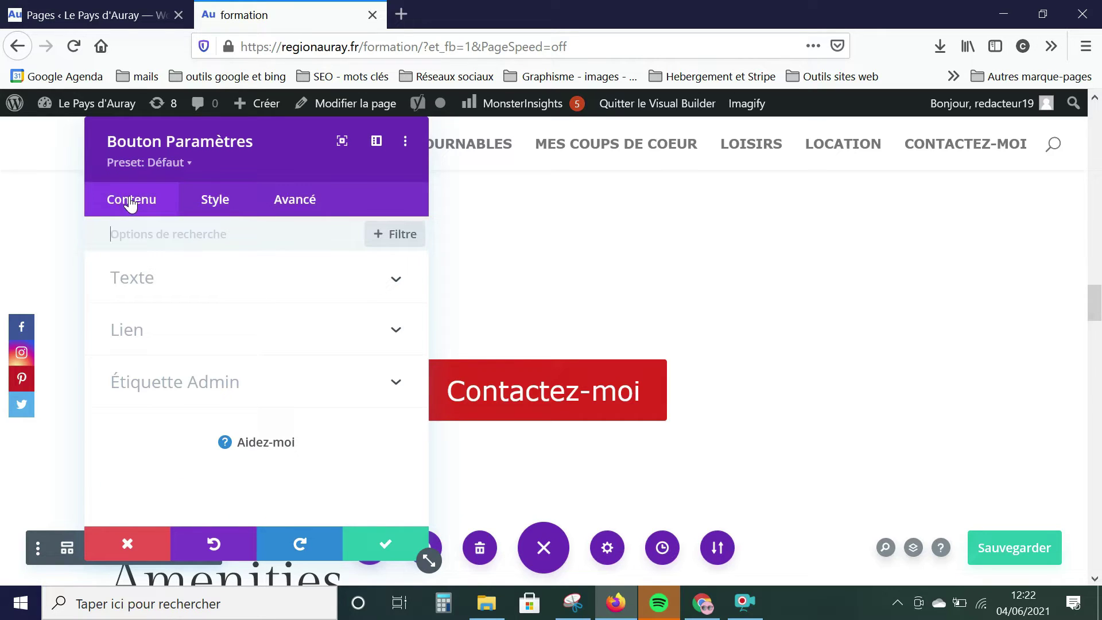
click(136, 282)
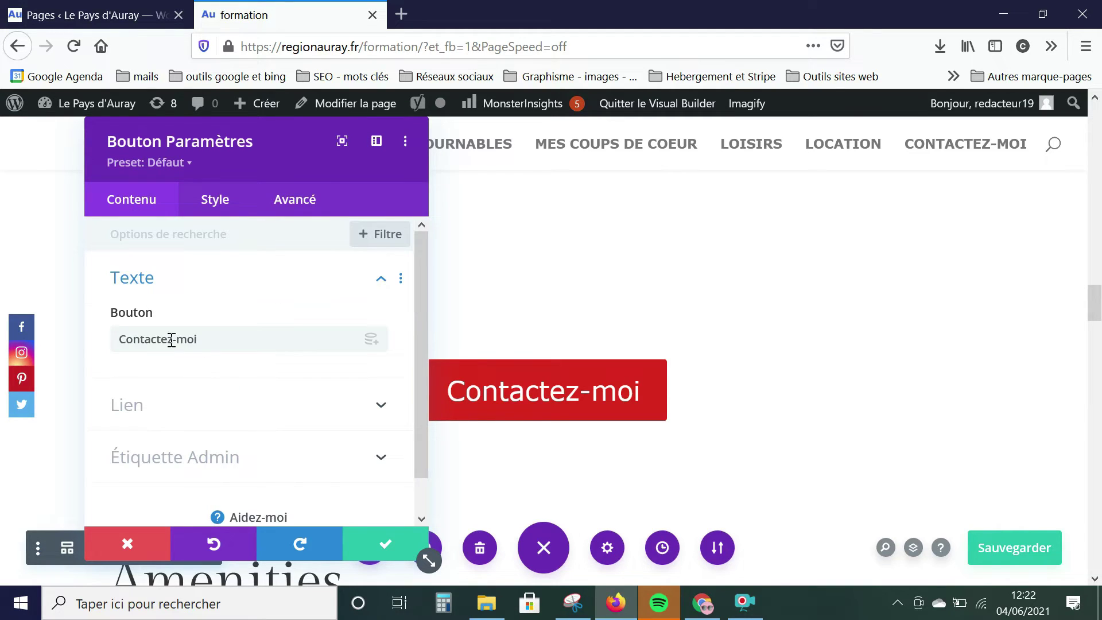
click(134, 409)
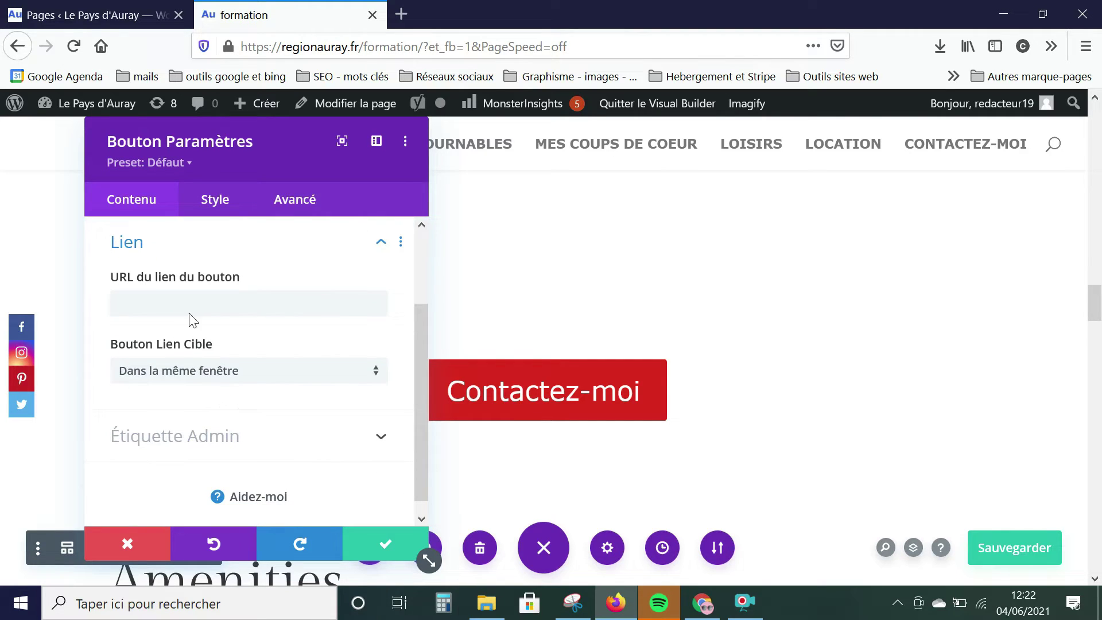
click(165, 302)
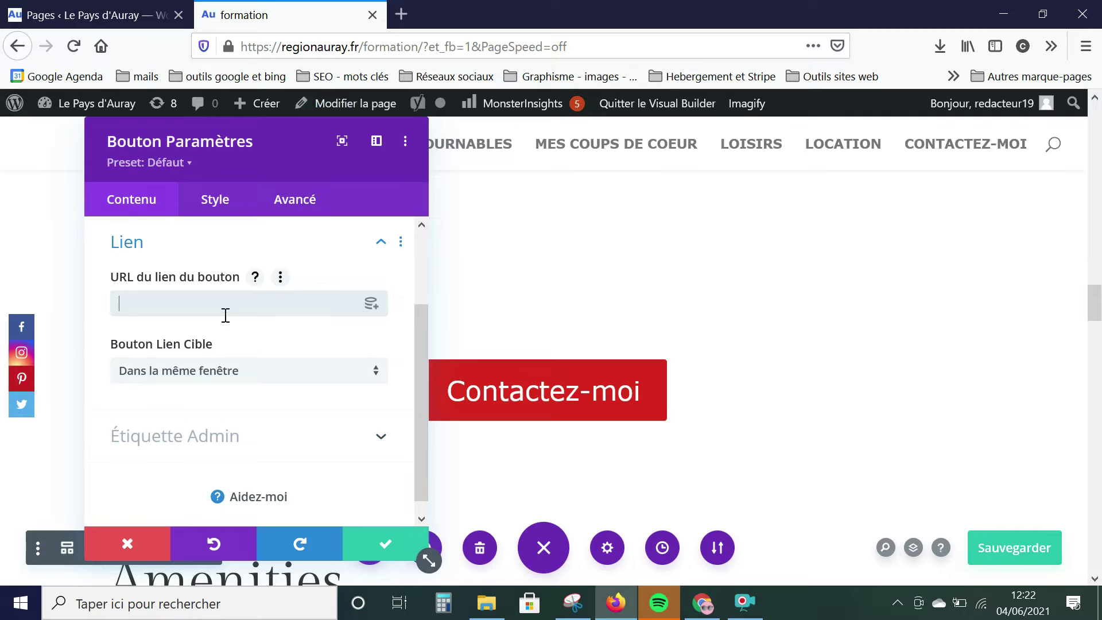
key(ctrl+s)
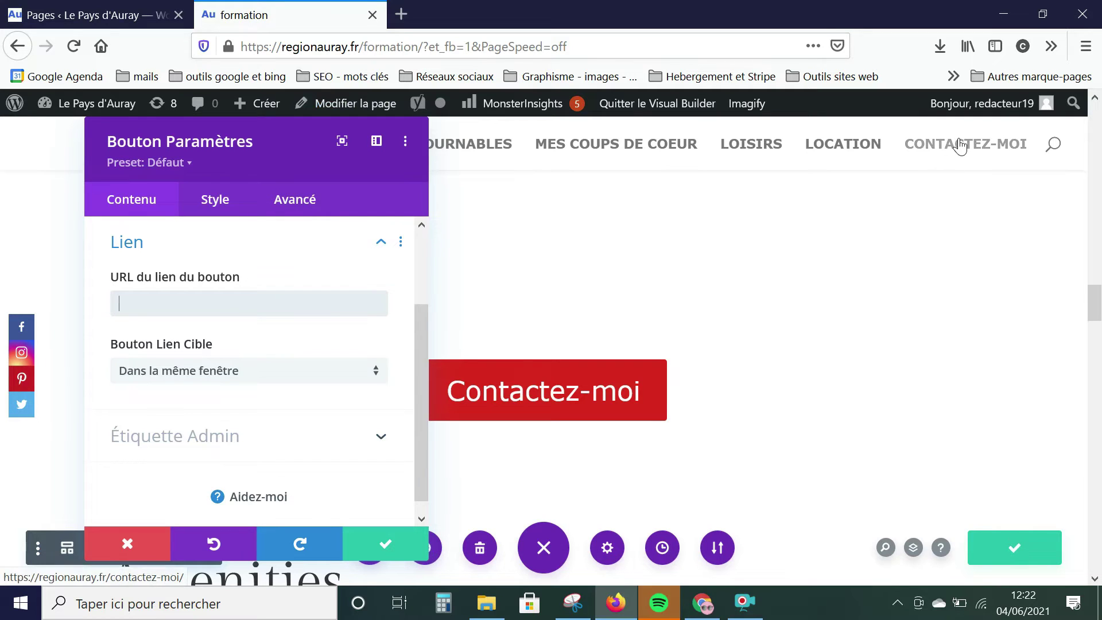
Open the site's Contactez-moi page in a new browser tab and copy its address.
right_click(960, 147)
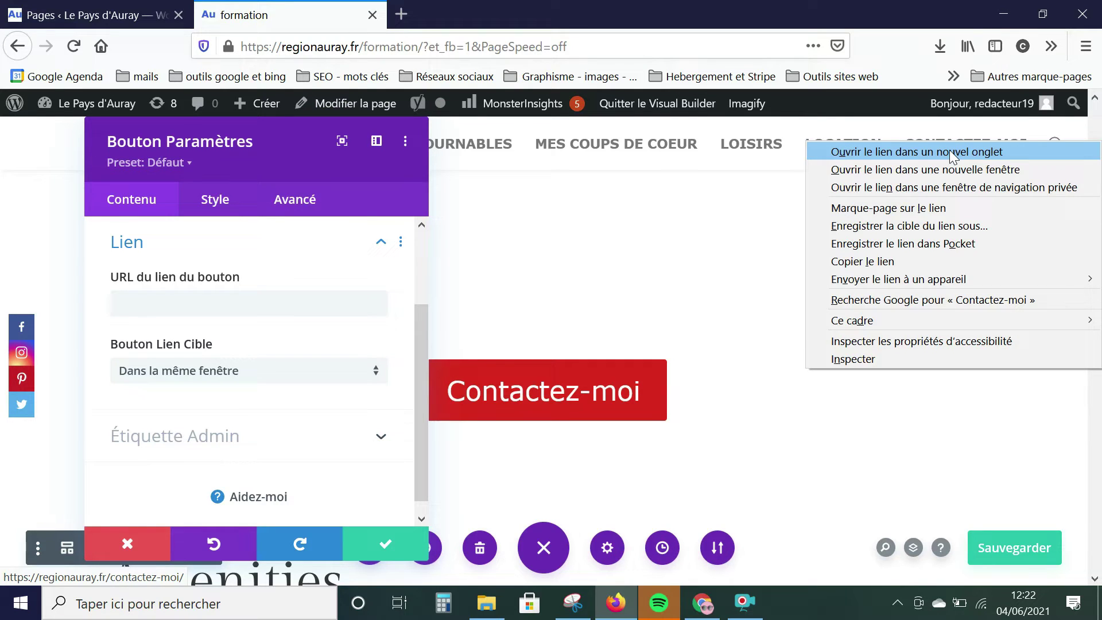
click(949, 150)
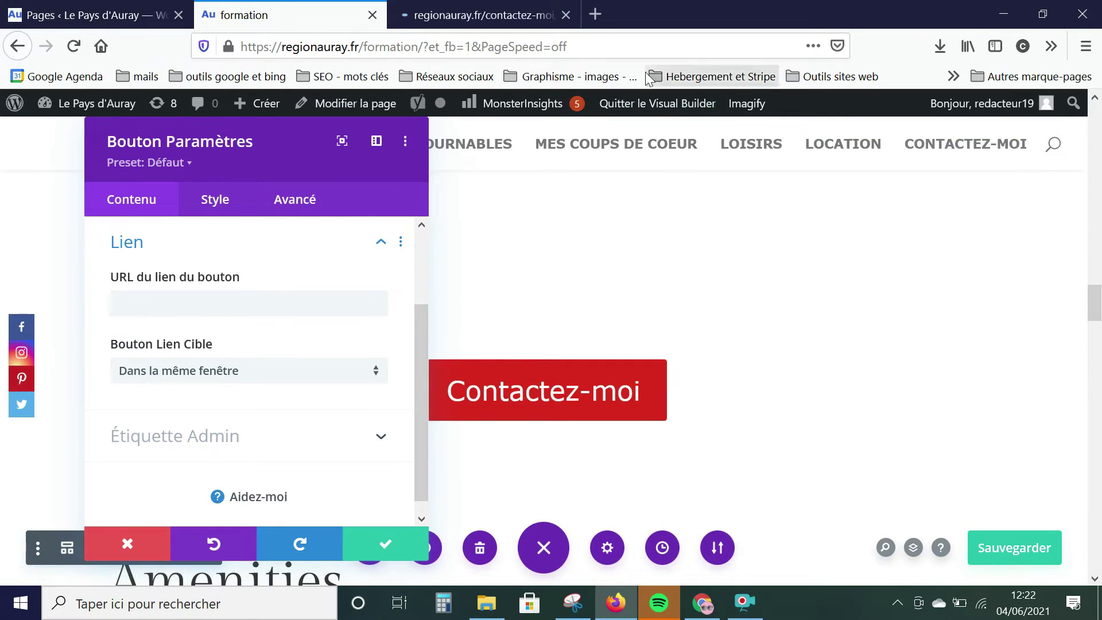
click(528, 12)
drag(450, 47, 242, 48)
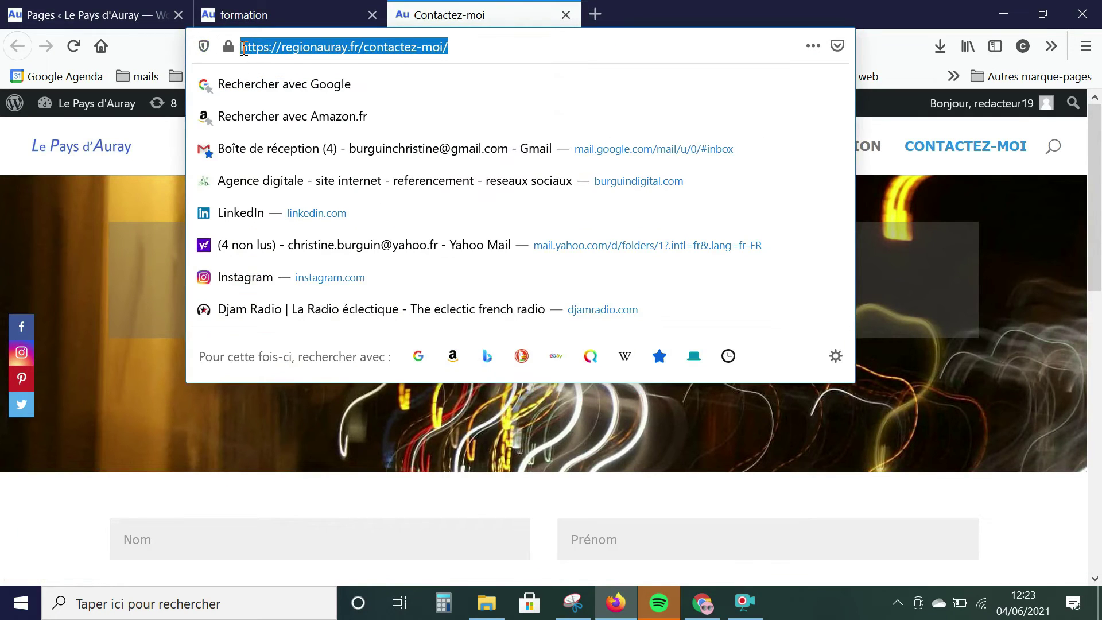
click(254, 47)
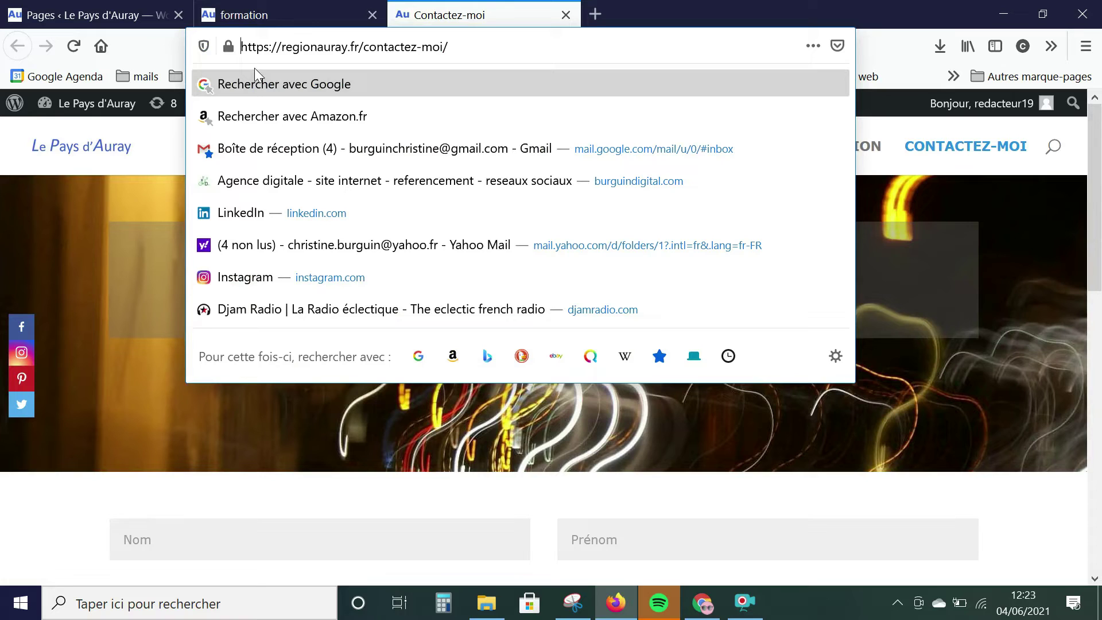
drag(491, 50, 140, 43)
key(ctrl+c)
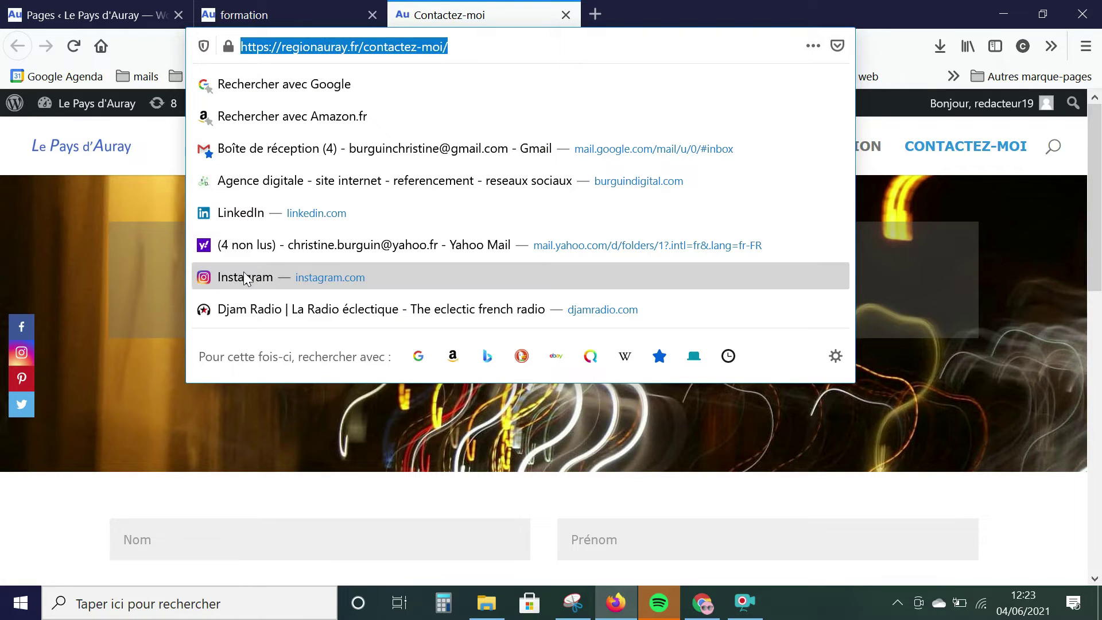
click(323, 14)
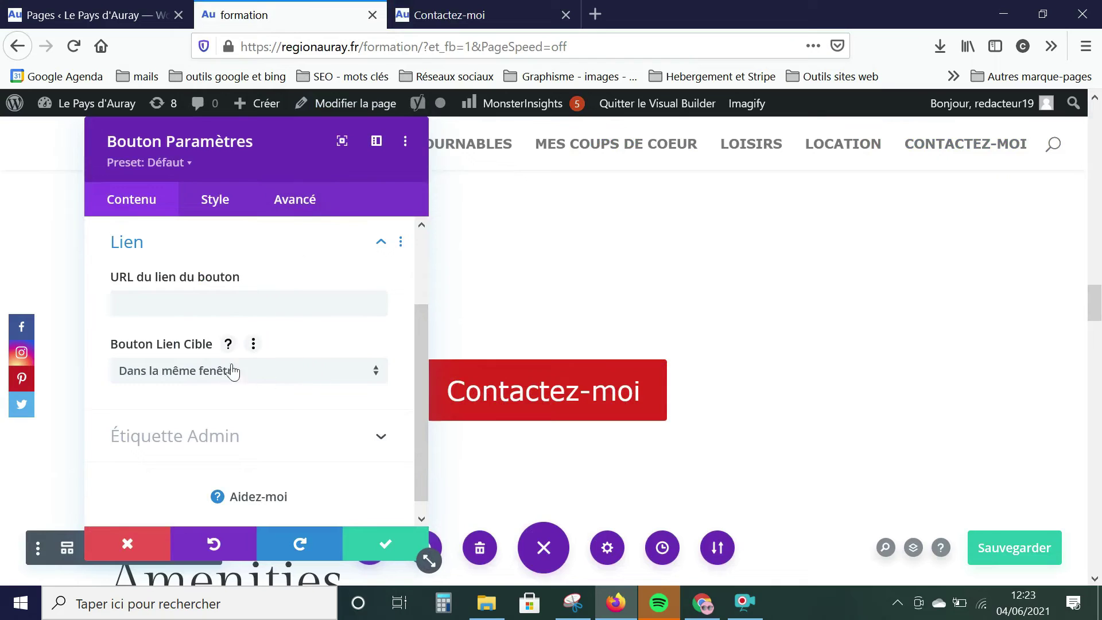
click(203, 304)
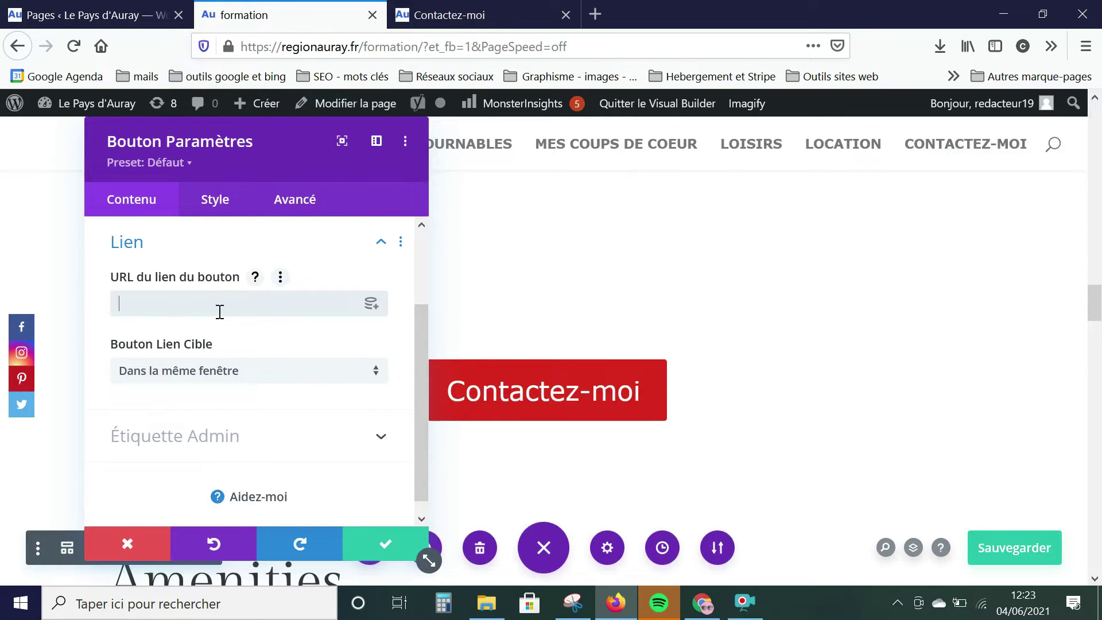
key(ctrl+v)
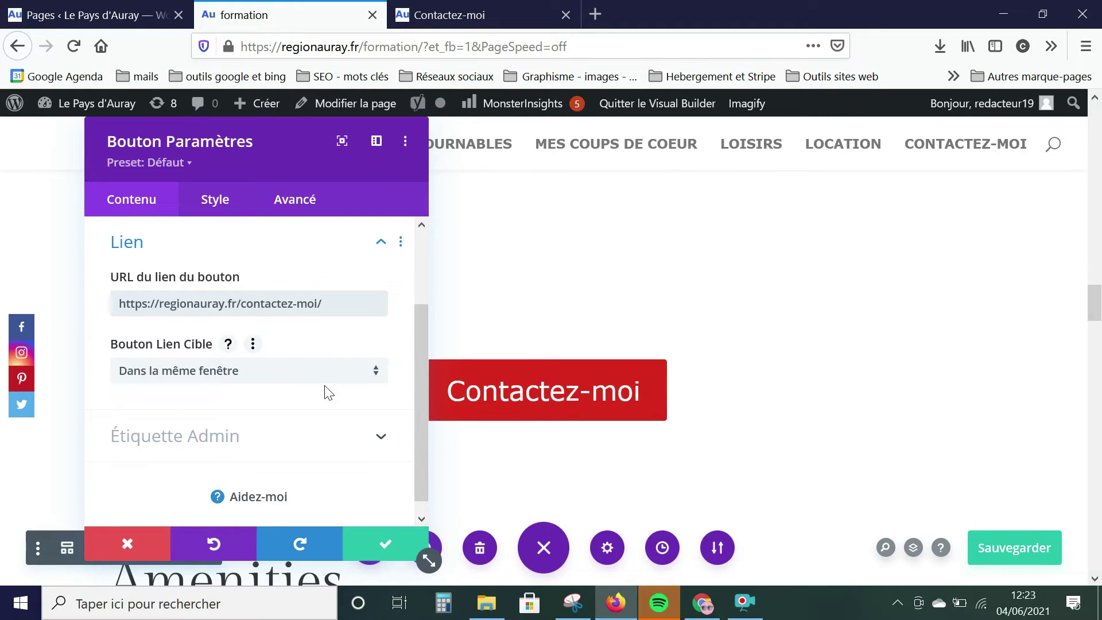
click(384, 547)
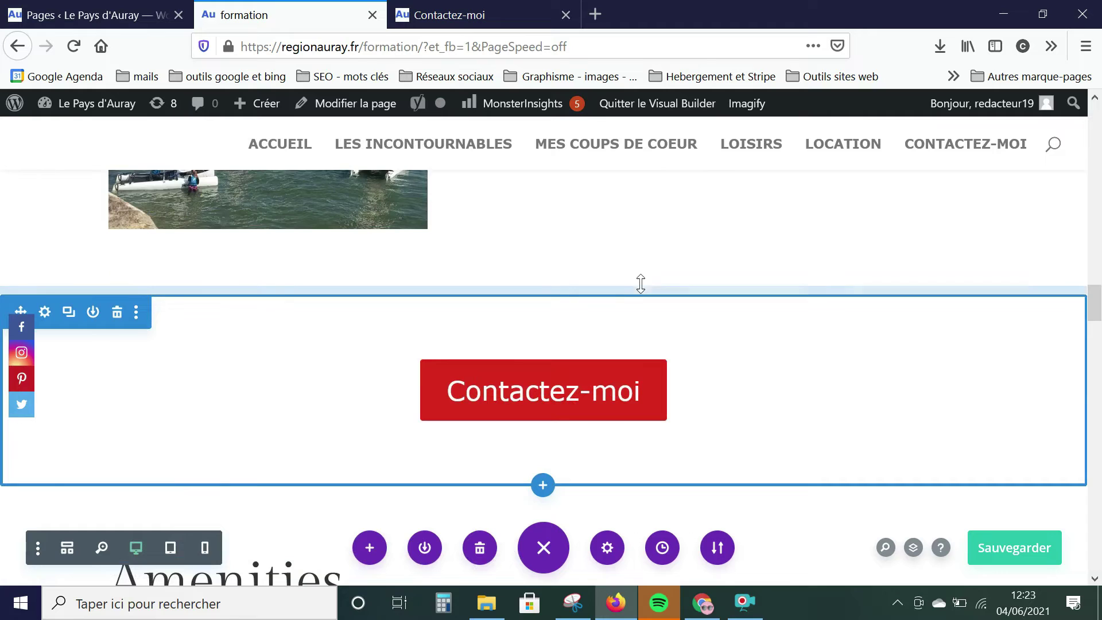
Add a single-column row with an Appel d'action module below the button row and move its settings window aside.
scroll(634, 290, down, 2)
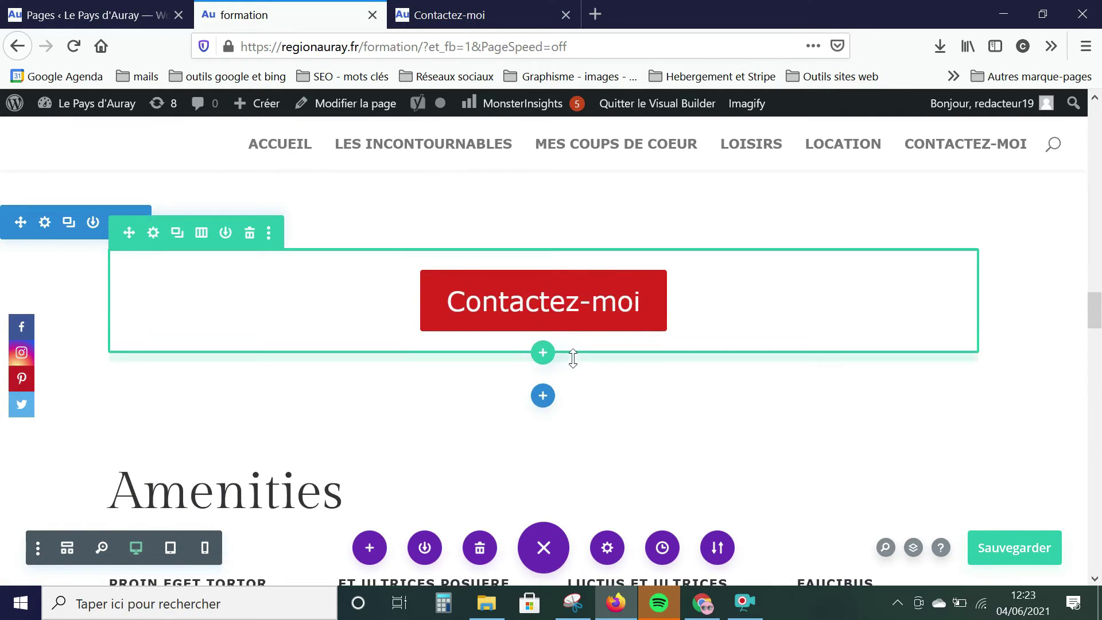
click(543, 354)
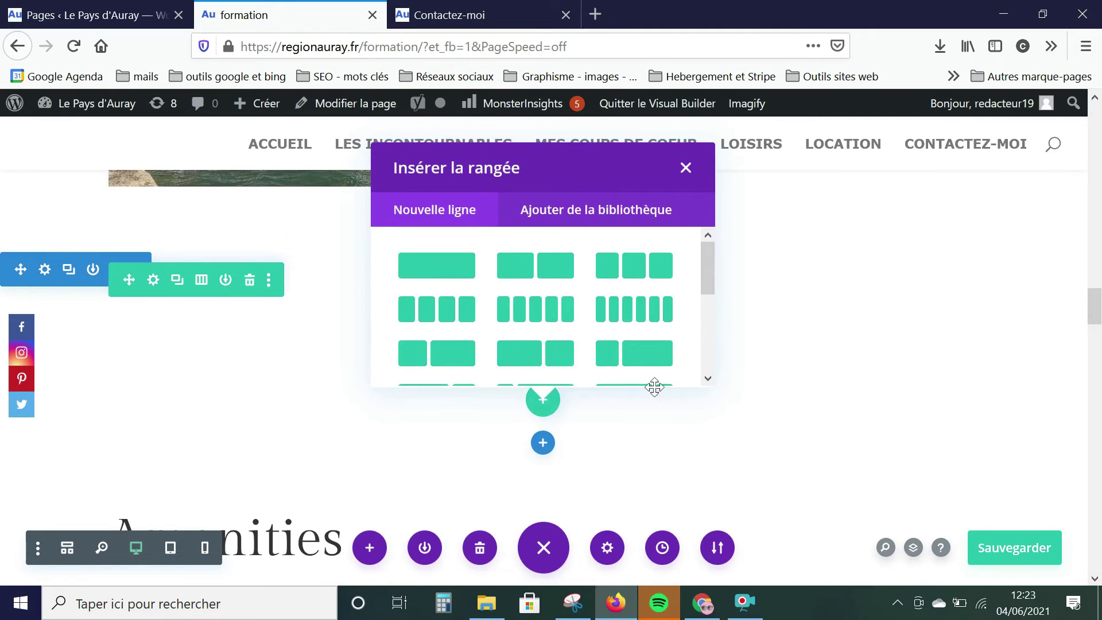
click(435, 271)
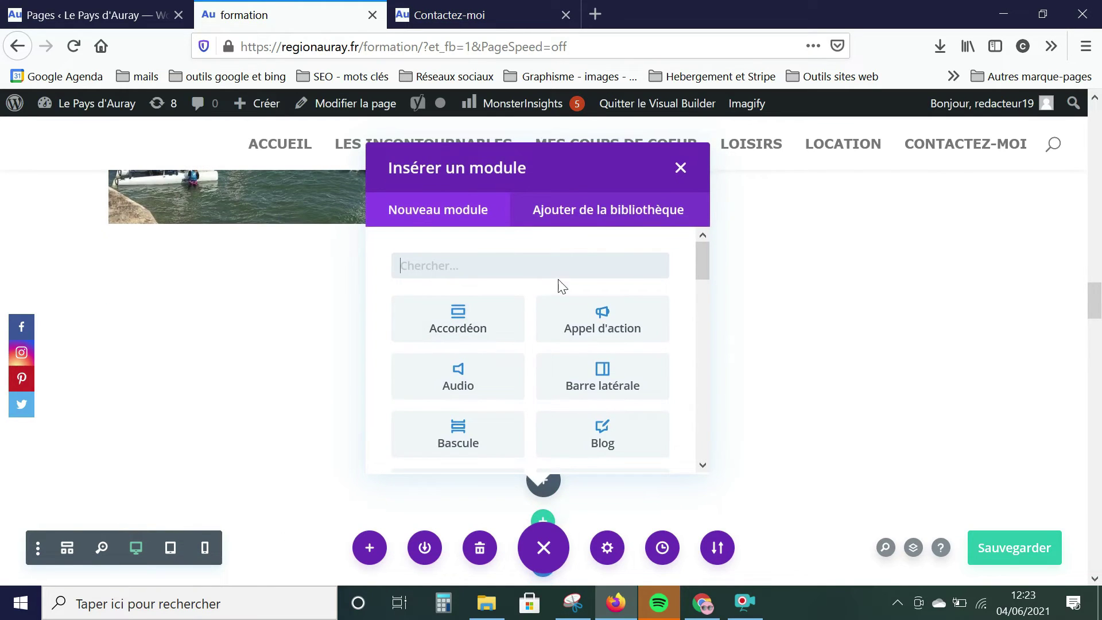
click(602, 319)
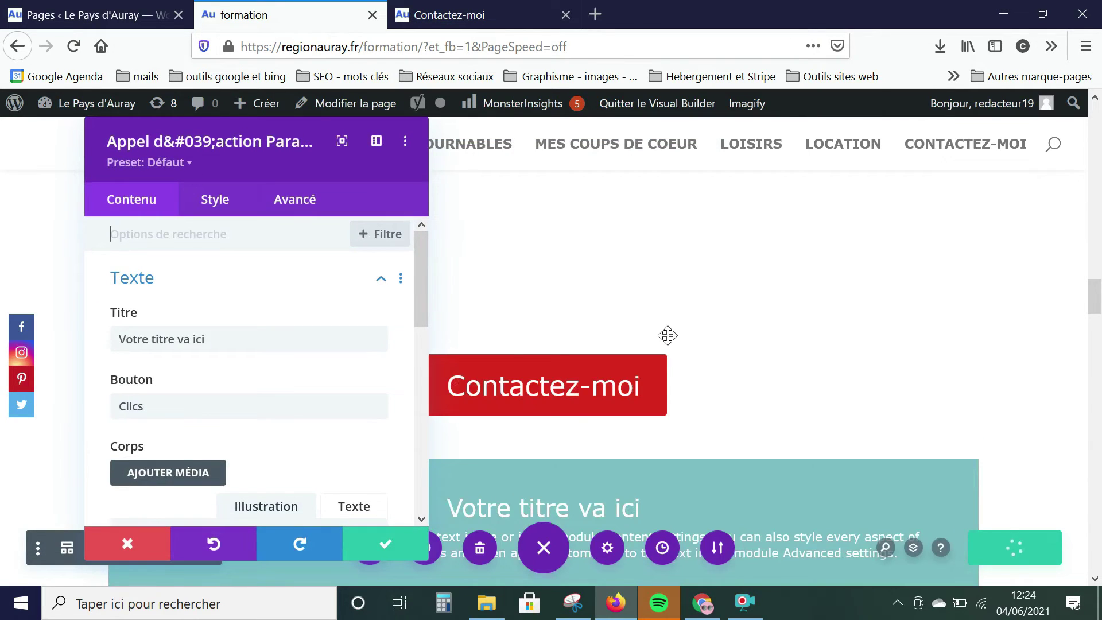
drag(307, 143, 197, 103)
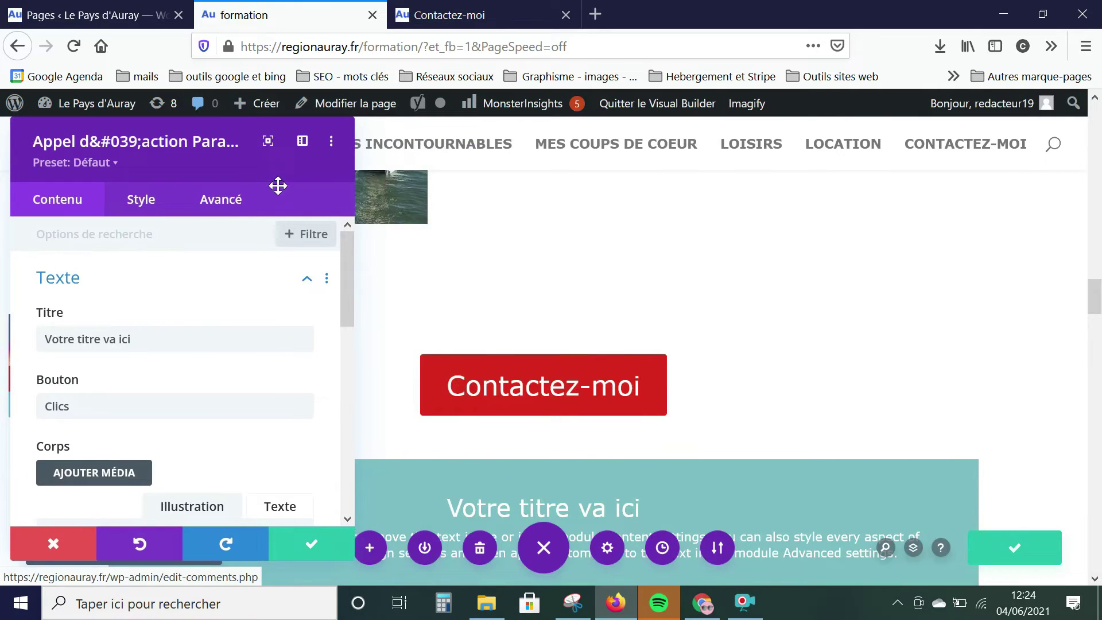
Set the call-to-action module's title to "Appel à l'action percutant" and its button text to "Achetez".
scroll(561, 352, down, 4)
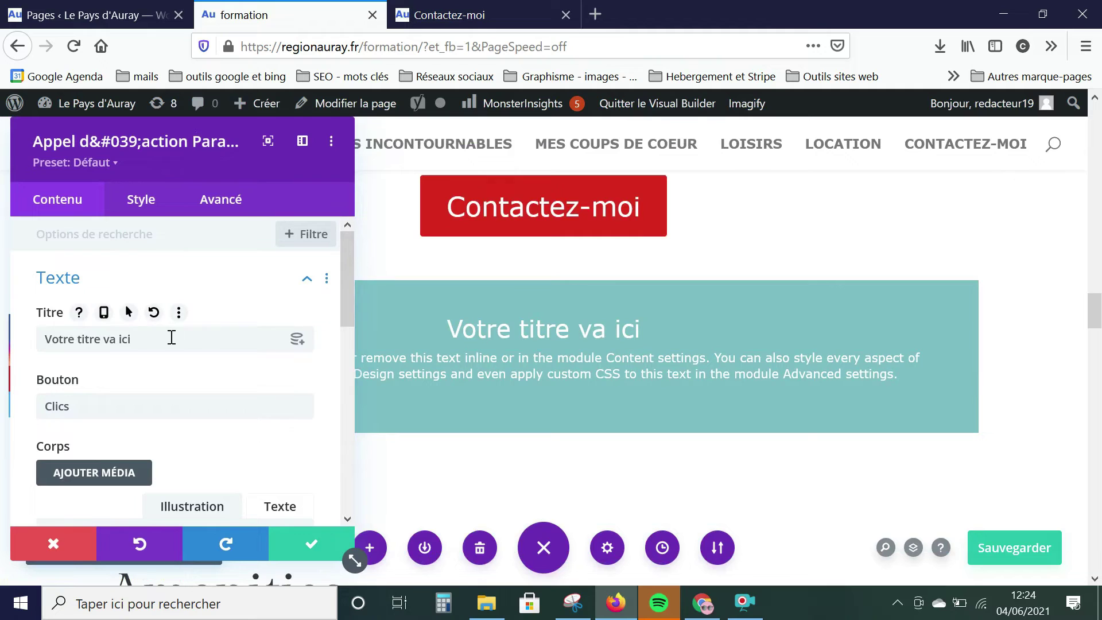
drag(168, 338, 36, 332)
text(A)
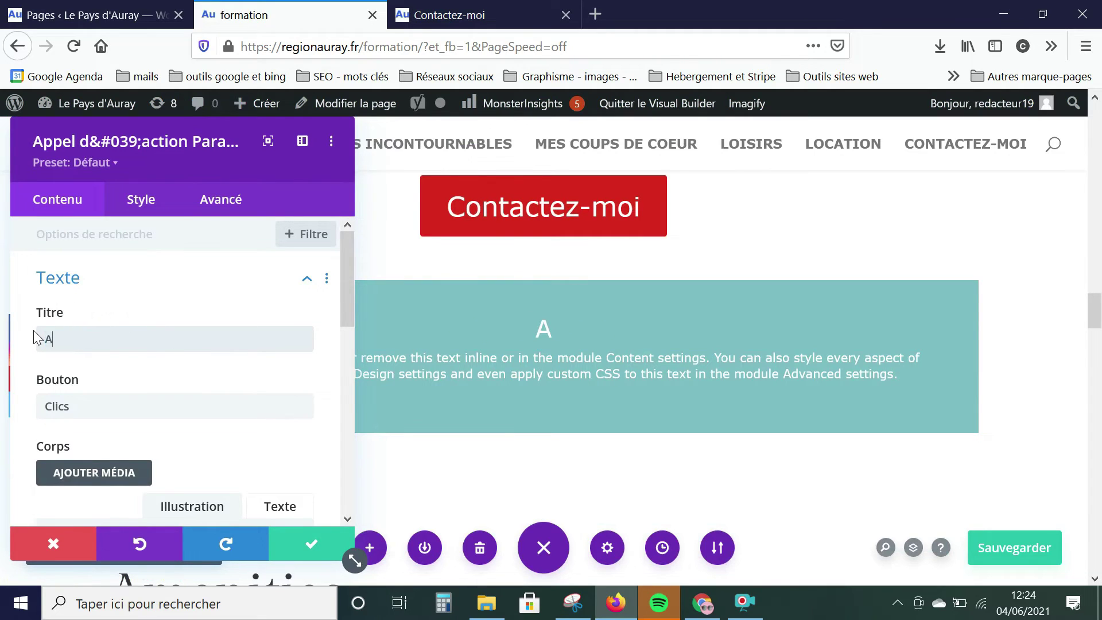
text(ppel à l'action)
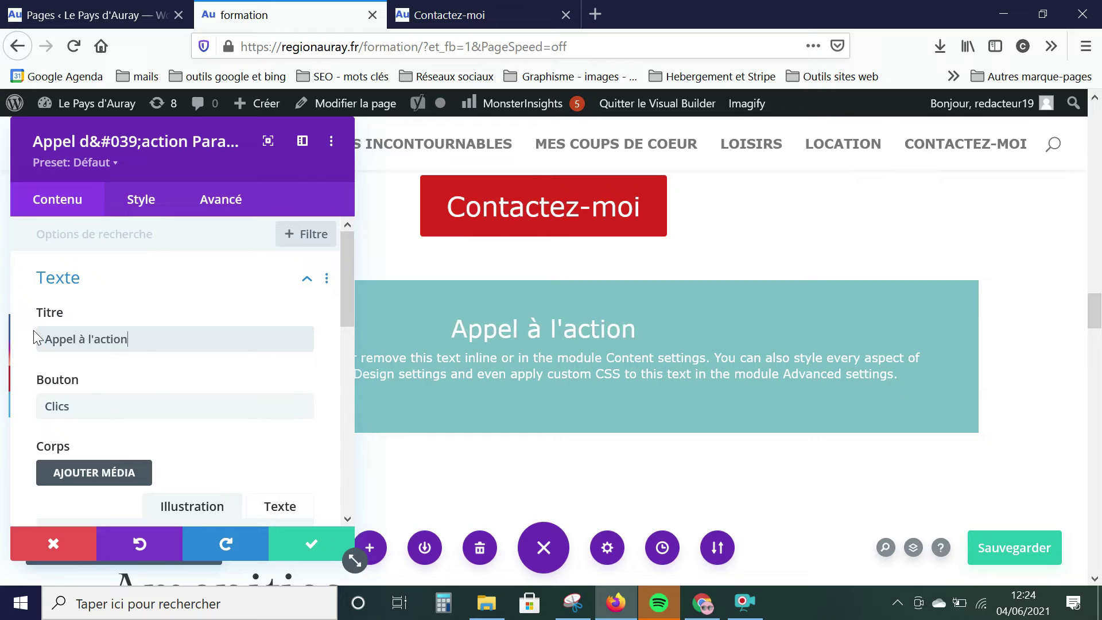
text( percutant)
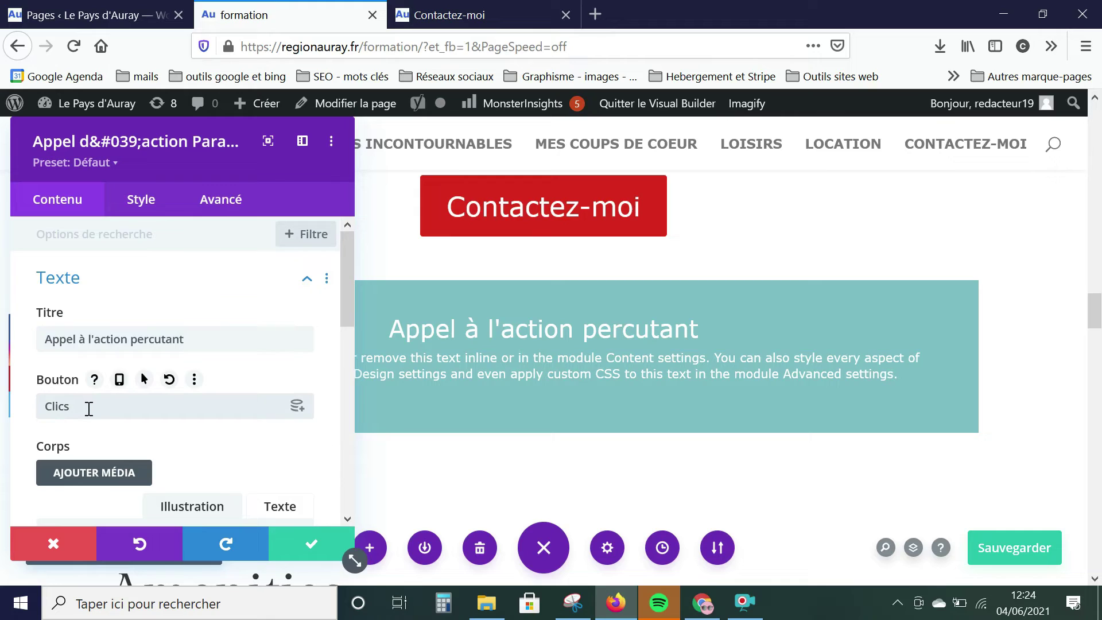
drag(88, 408, 46, 406)
text(Achetez)
Replace the call-to-action module's placeholder body text with "Je peux changer mon texte.".
scroll(142, 398, down, 3)
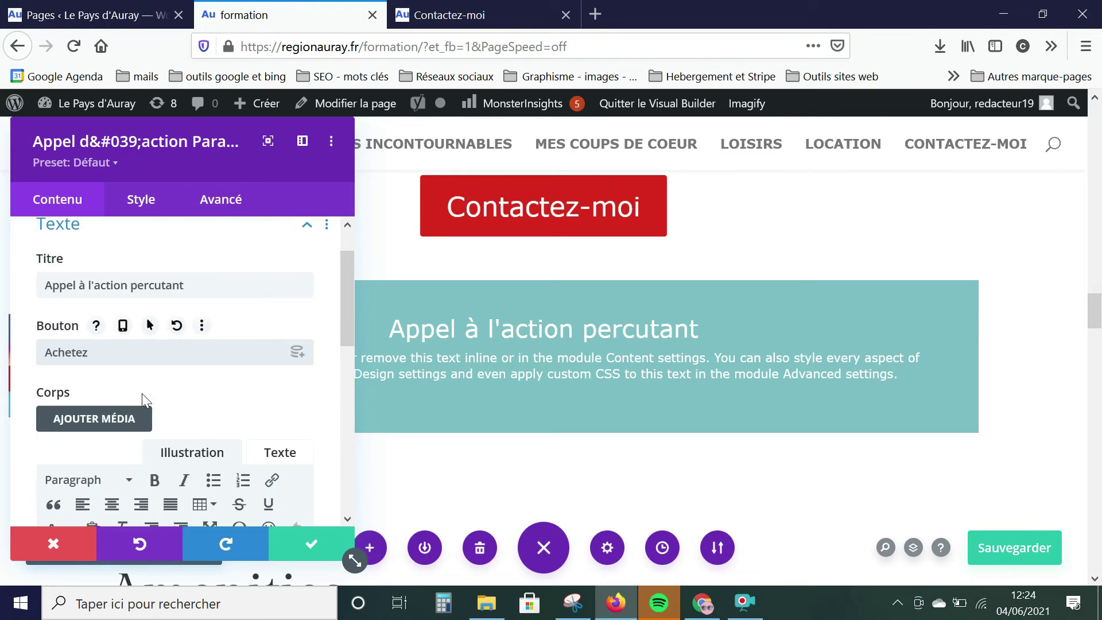
scroll(162, 360, down, 2)
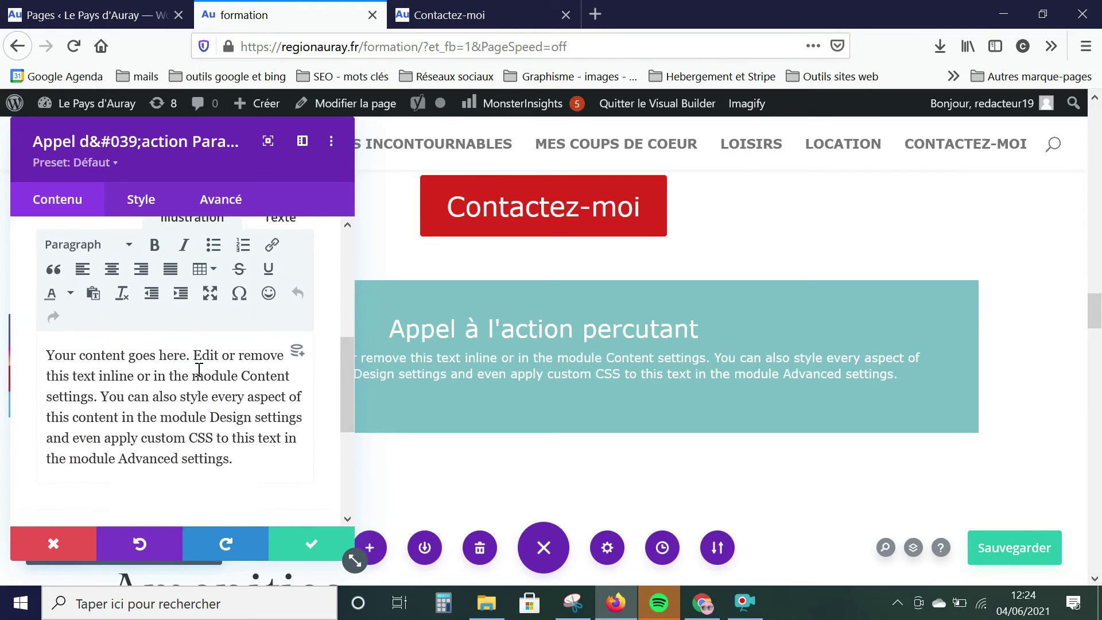
drag(237, 461, 44, 354)
text(Je peux ch)
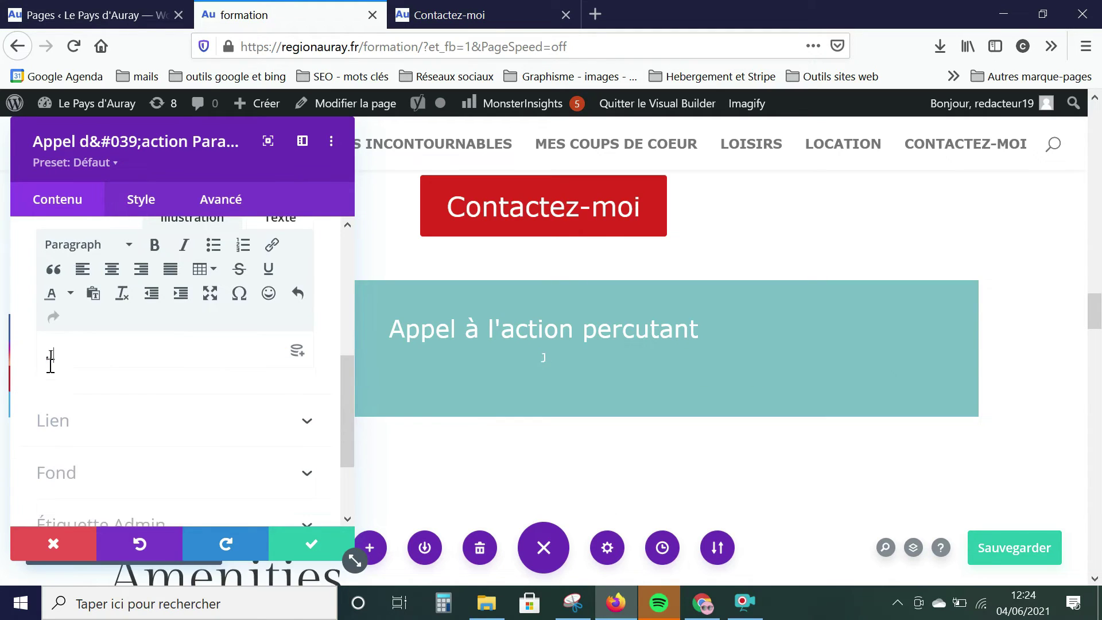
text(n)
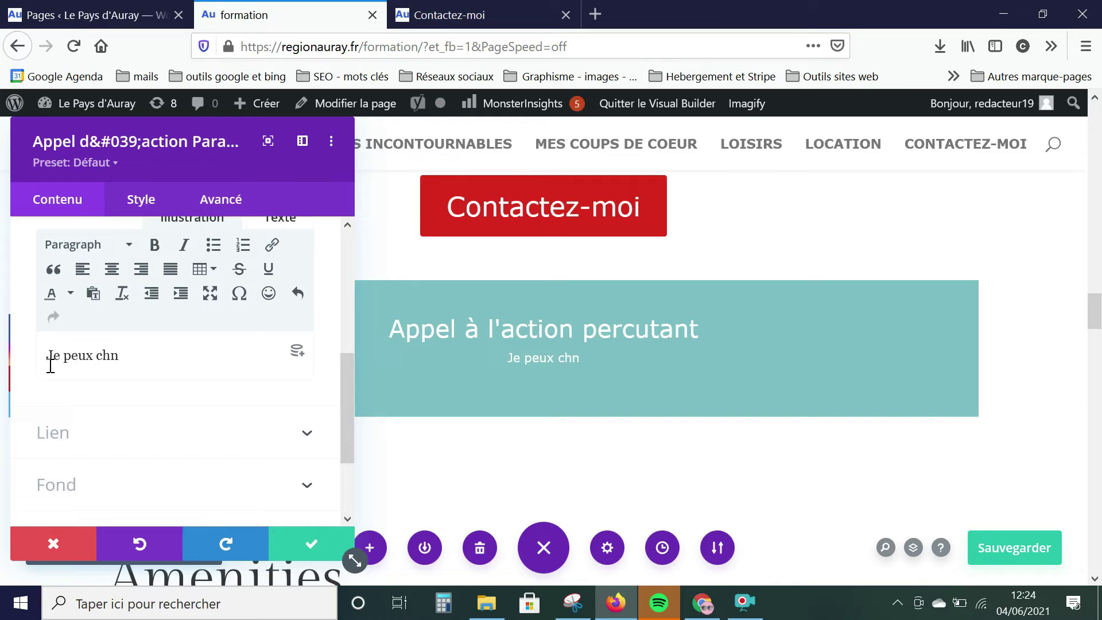
key(BackSpace)
text(anger )
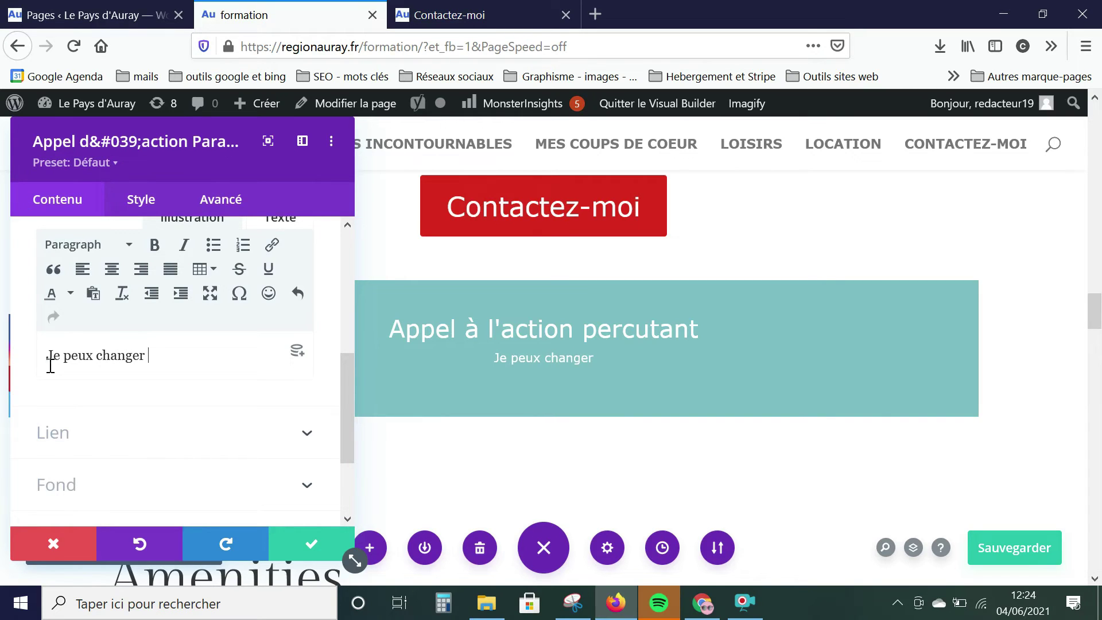
text(mon texte.)
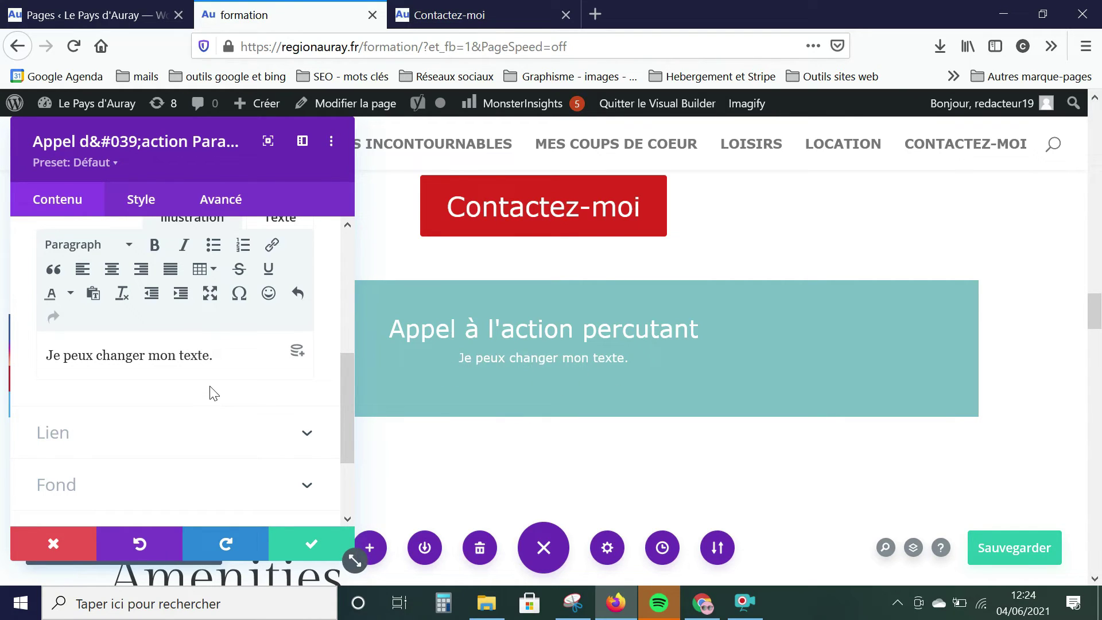
scroll(210, 374, down, 2)
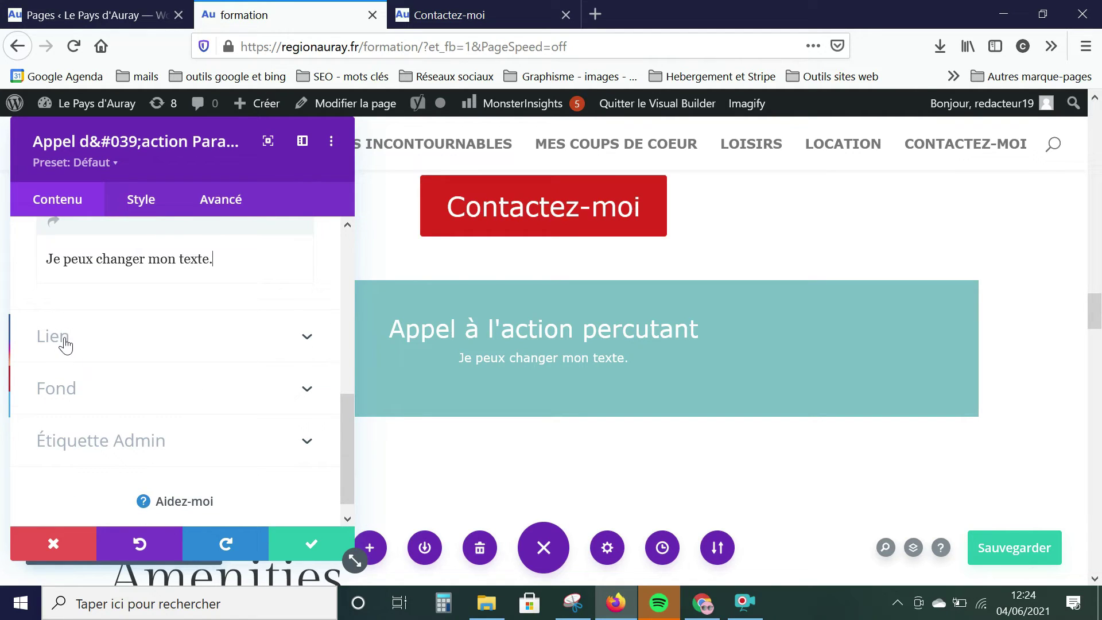
click(64, 343)
click(98, 297)
text(https://regionauray.fr/contactez-moi/)
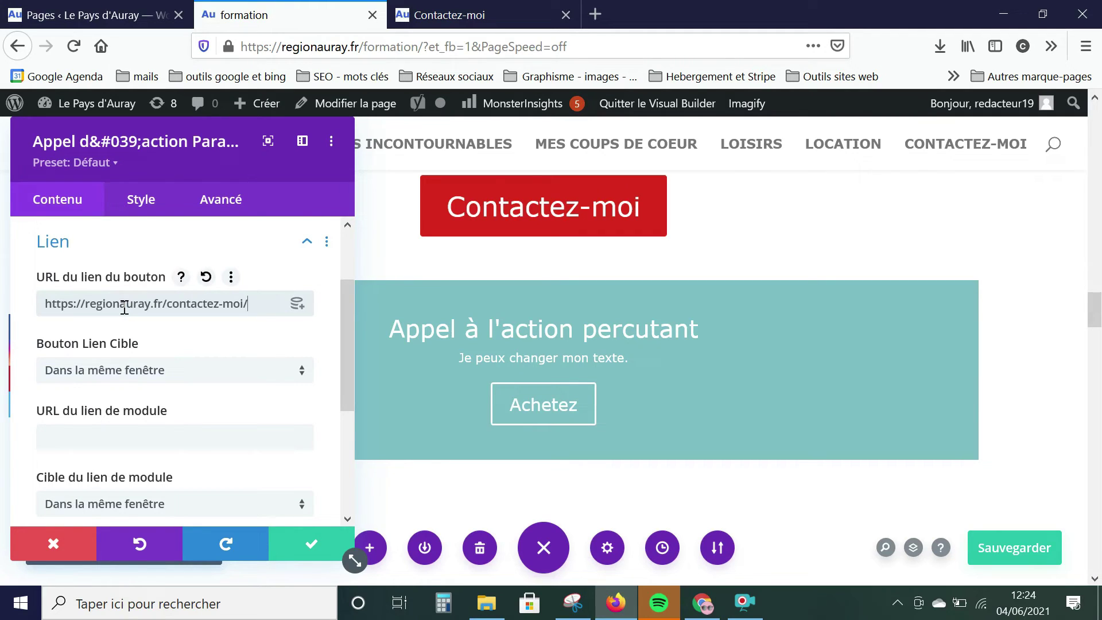
key(ctrl+s)
In the call-to-action module's sizing style settings, set the first maximum width to 80% and align the module to the centre.
drag(161, 132, 834, 149)
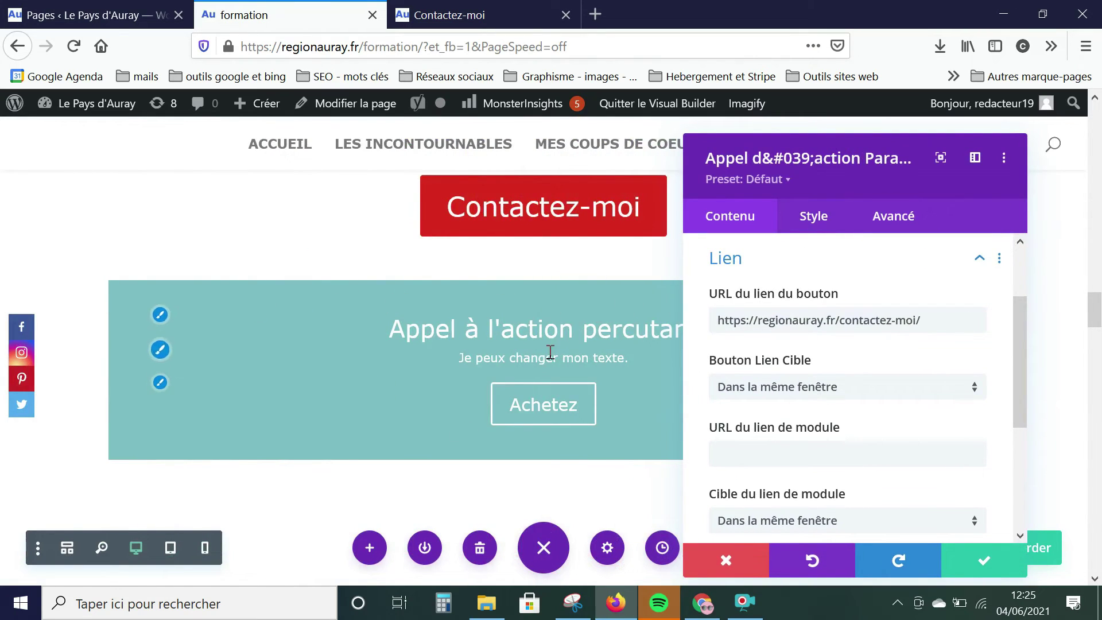
click(824, 220)
scroll(839, 372, down, 3)
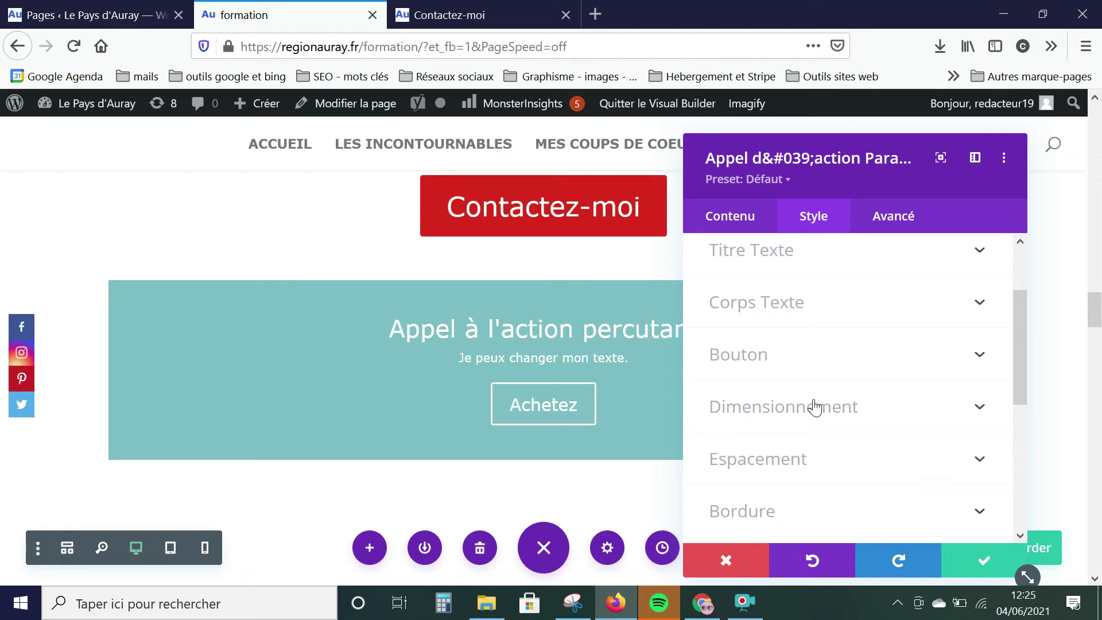
drag(848, 152, 871, 144)
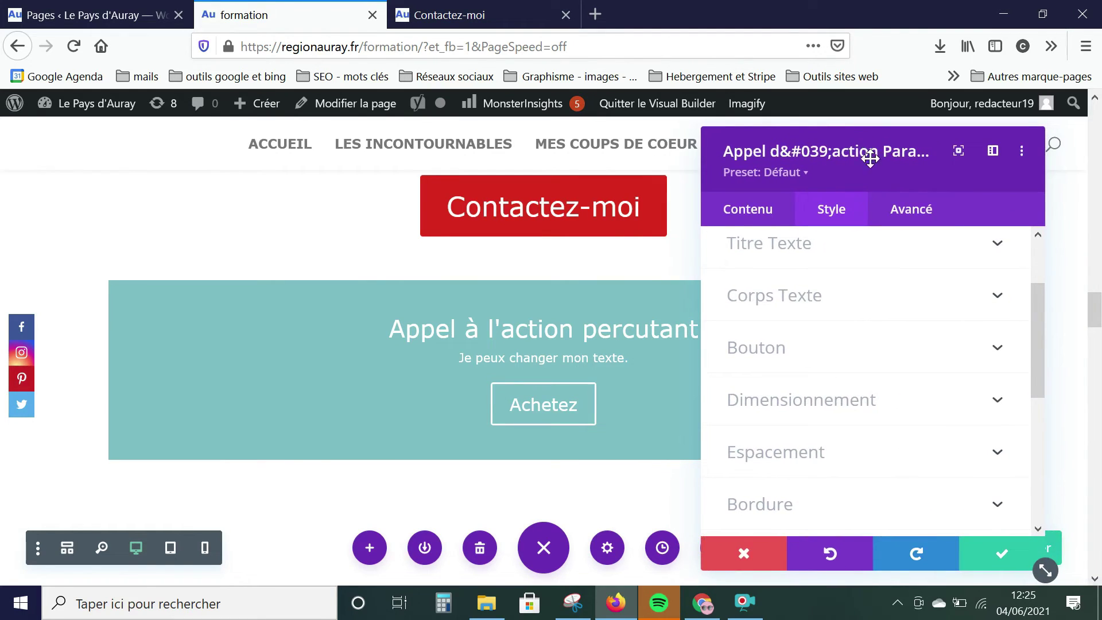
click(832, 405)
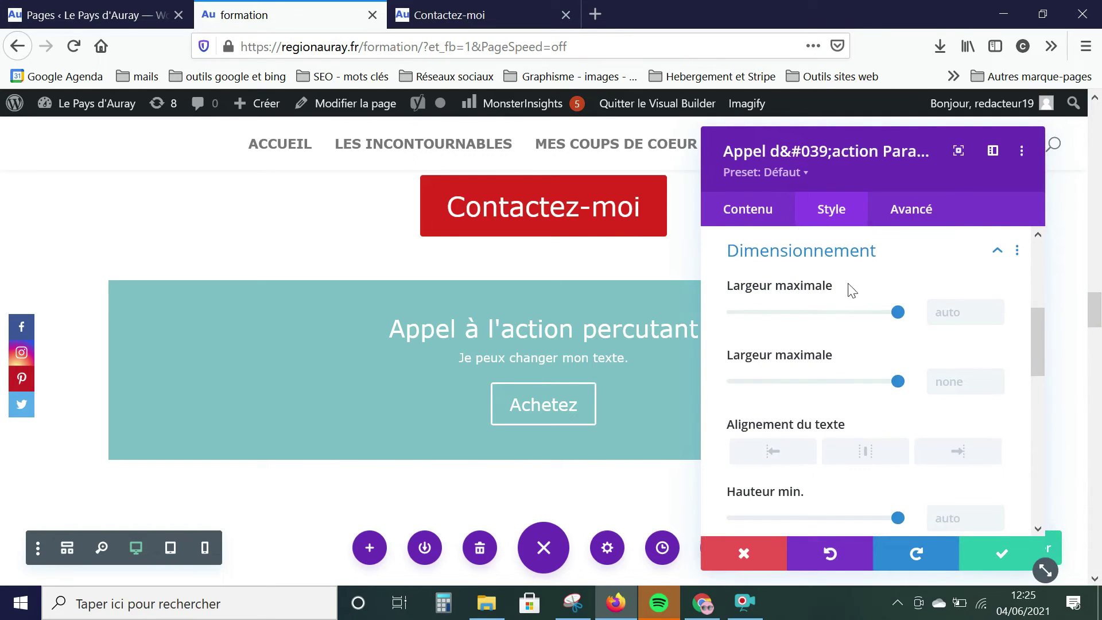
drag(898, 314, 873, 318)
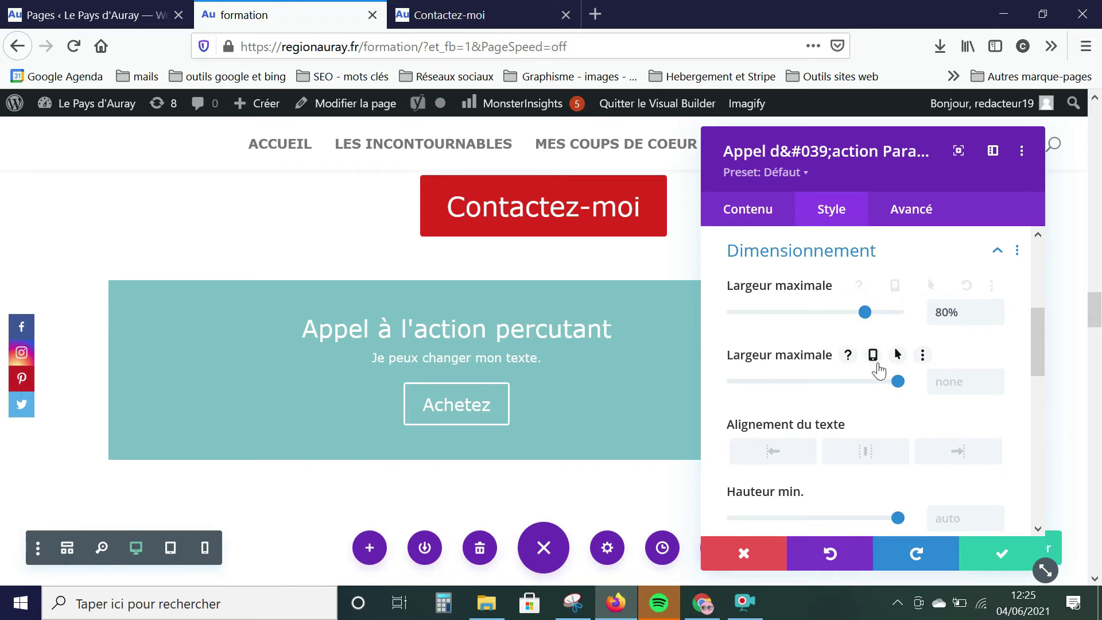
drag(824, 143, 783, 135)
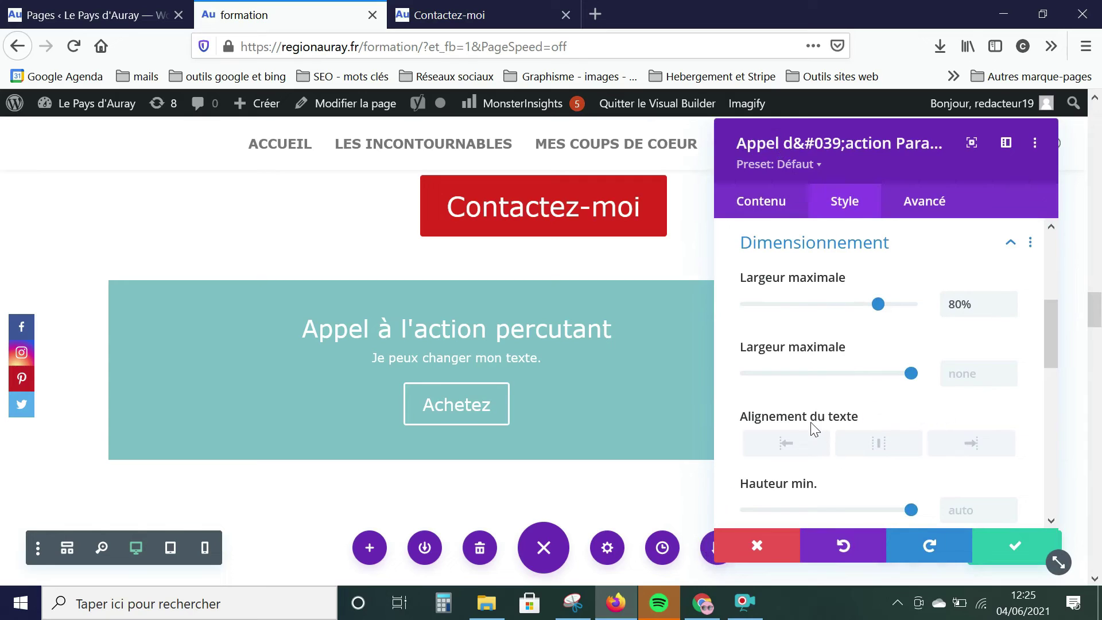
mouse_move(812, 424)
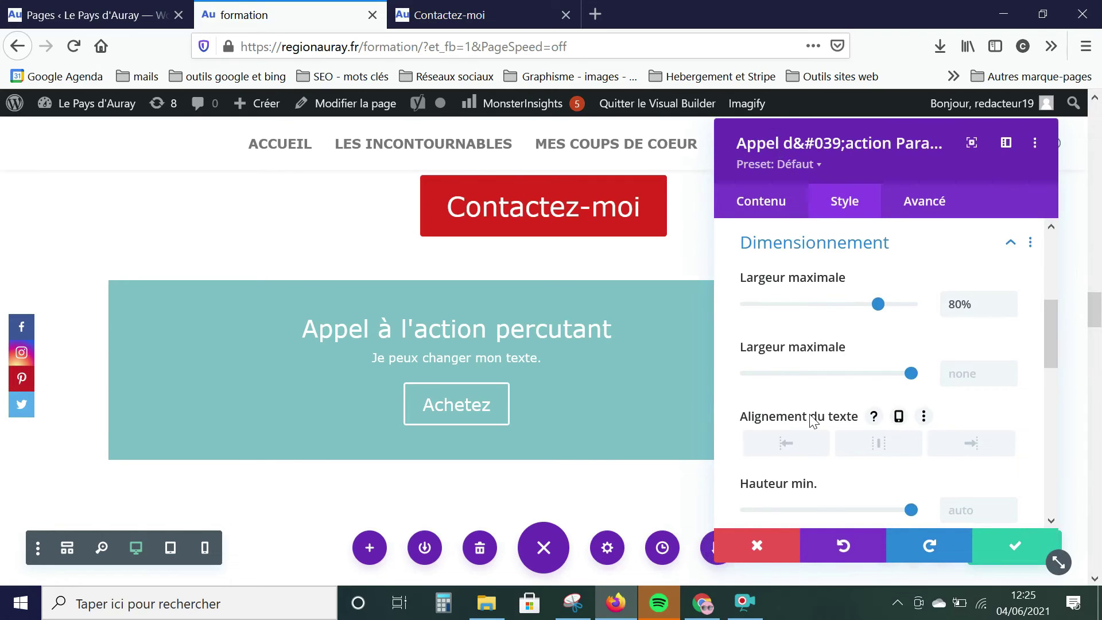
click(880, 446)
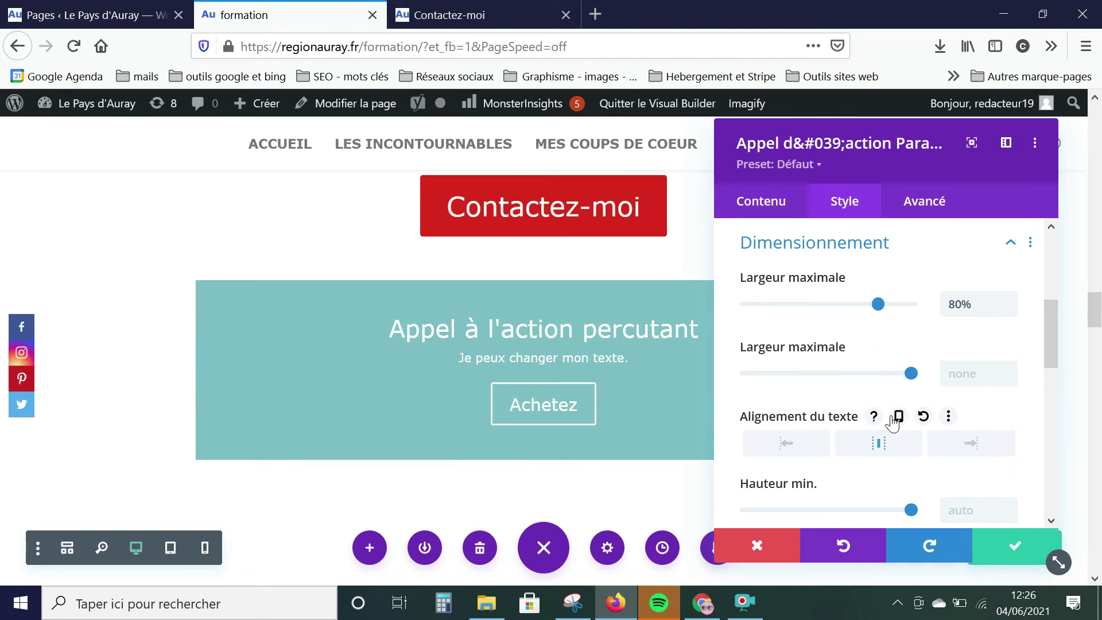
Enable per-device values for the module's first maximum width and preview the call-to-action in the phone view.
drag(857, 131, 797, 284)
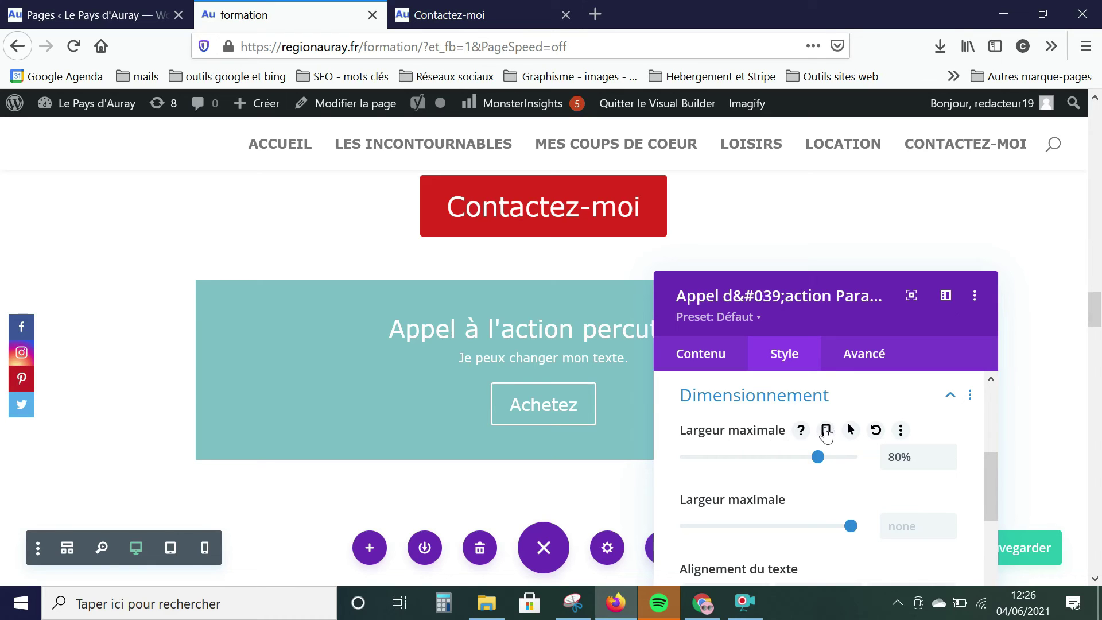
click(826, 430)
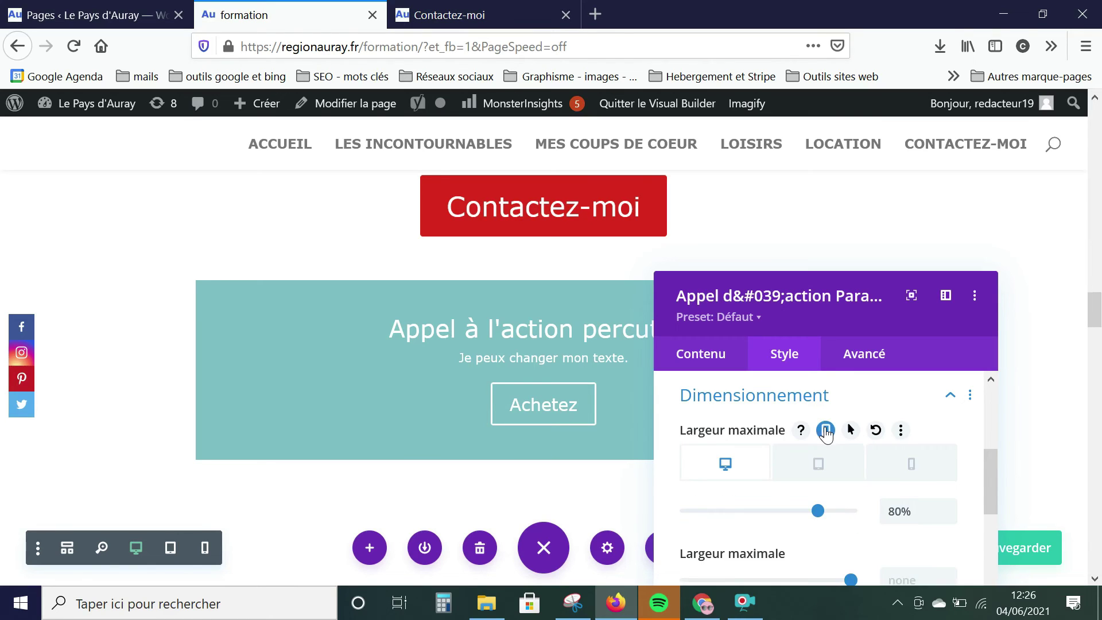
drag(814, 320, 800, 202)
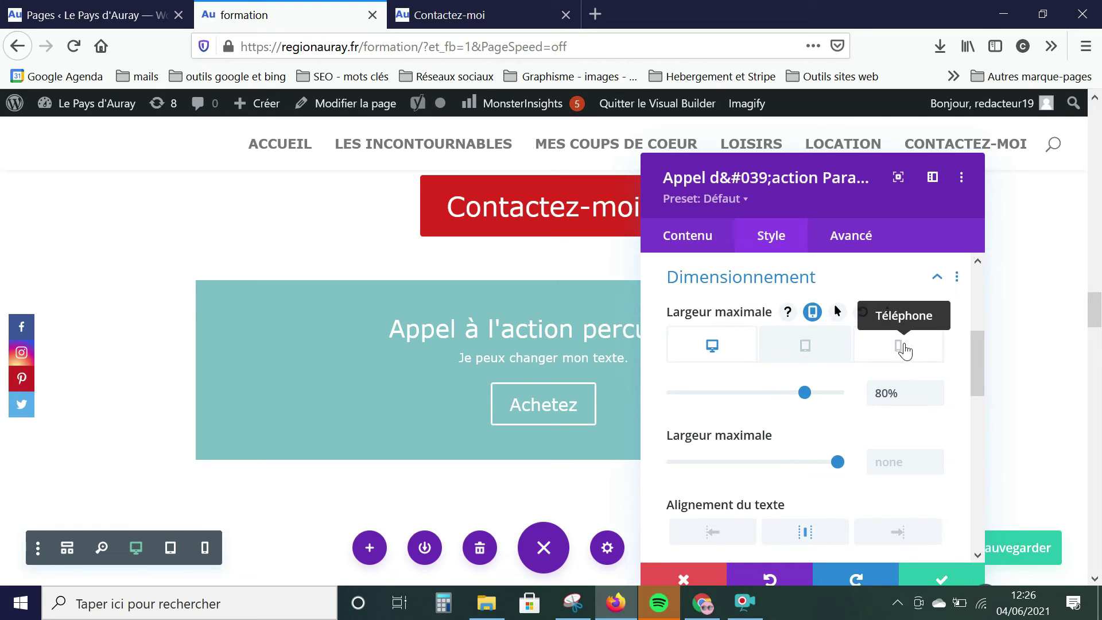
click(899, 347)
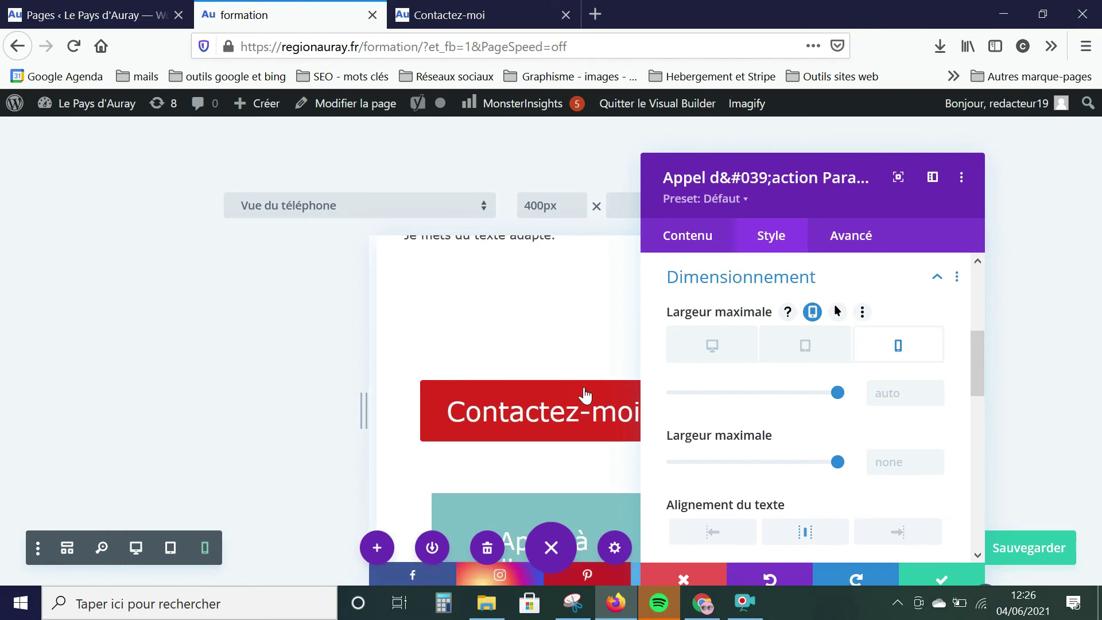
scroll(585, 368, down, 5)
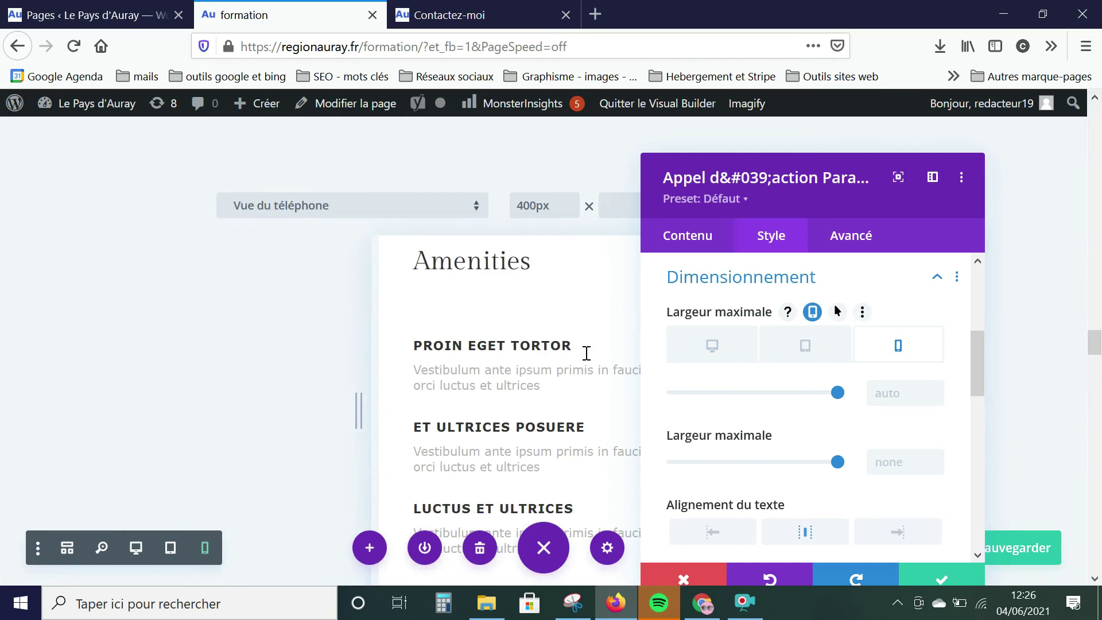
scroll(586, 352, up, 5)
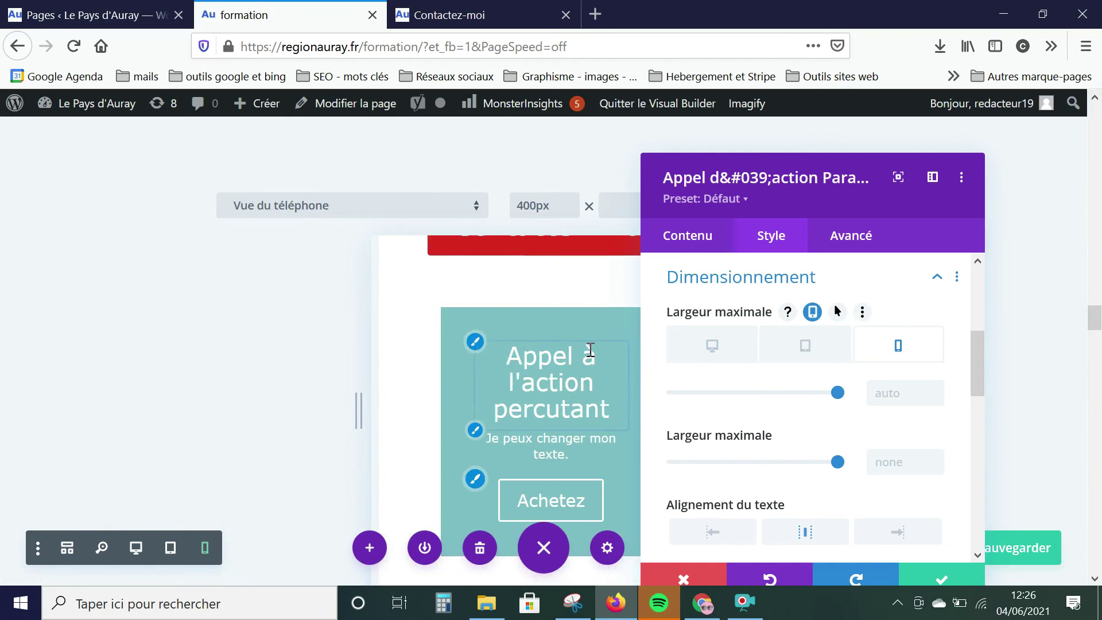
Set the call-to-action module's first maximum width to 100% for phones.
drag(724, 172, 838, 123)
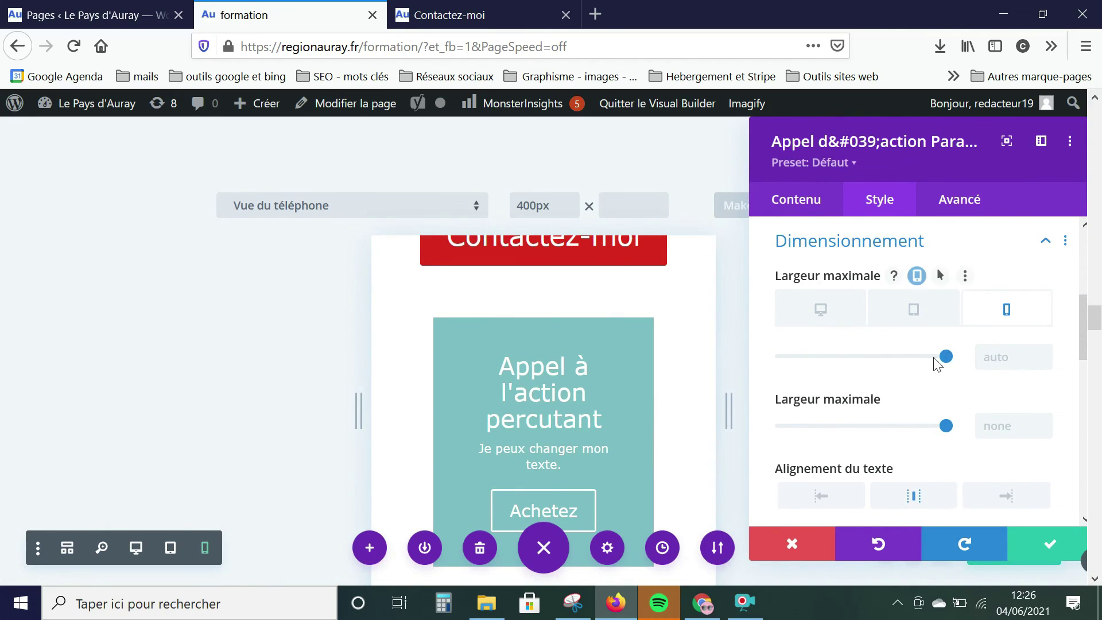
click(999, 355)
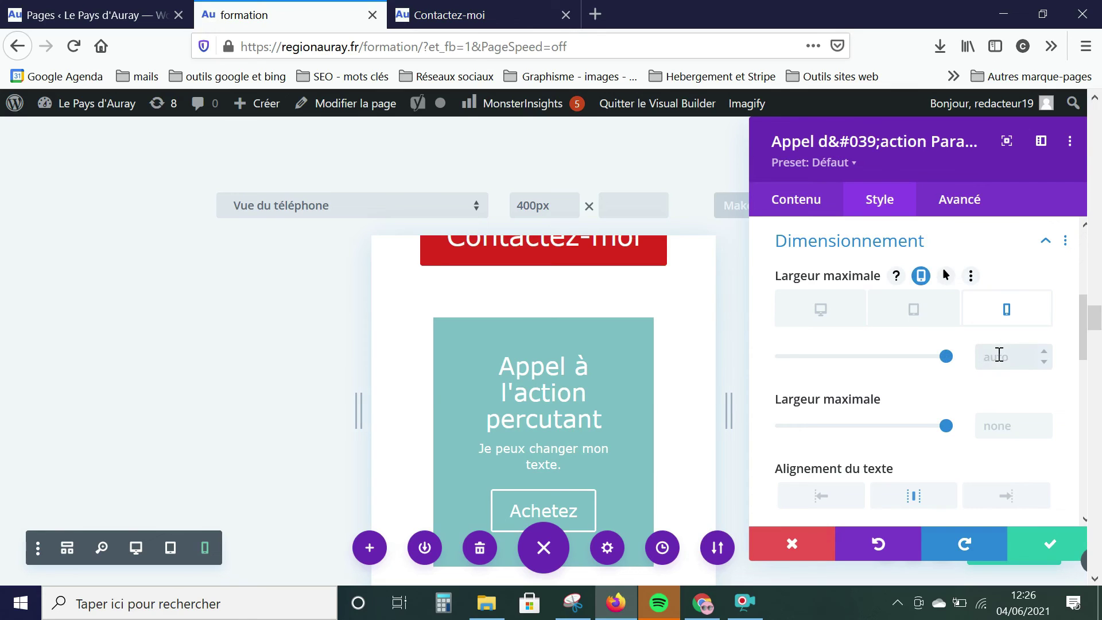
text(1)
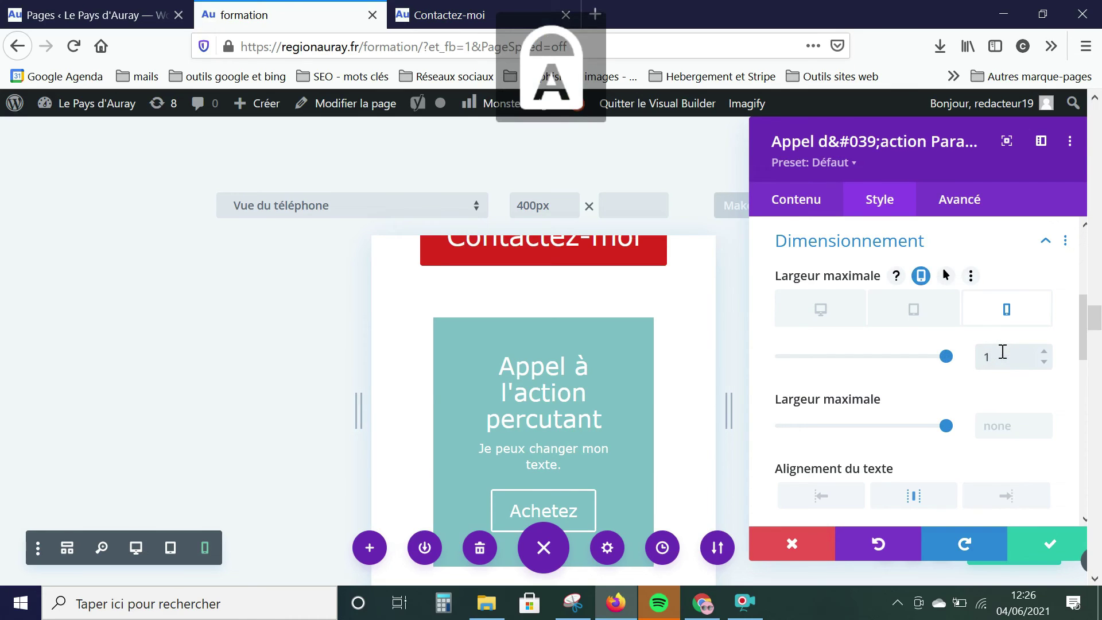
text(00p)
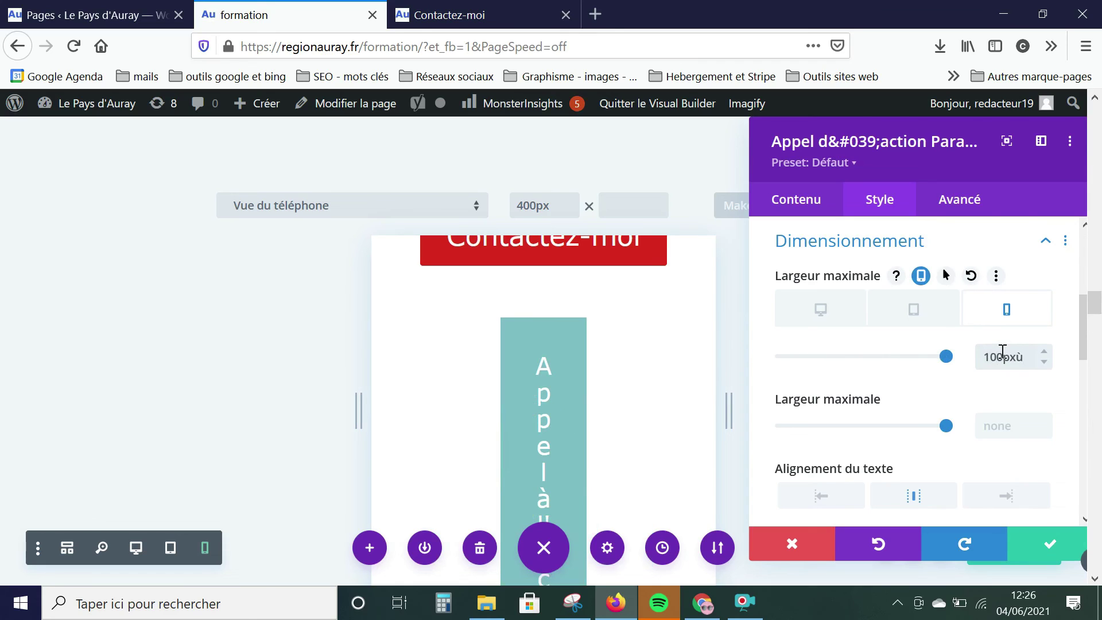
key(BackSpace)
text(ù)
key(BackSpace)
text(%)
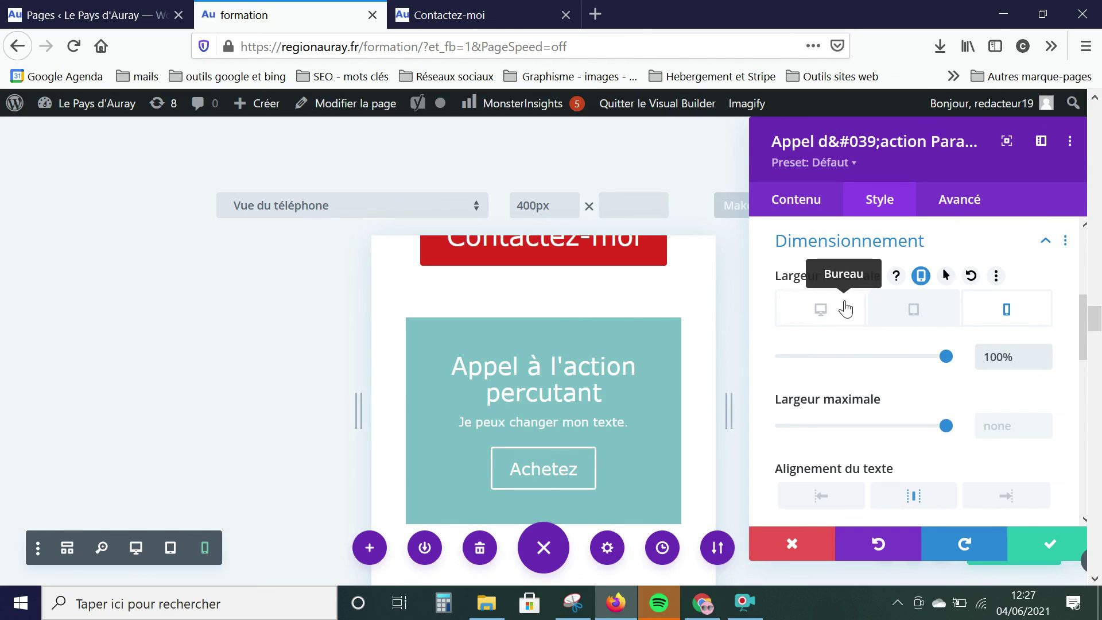
Set the module's first maximum width to 57% for desktop, then save the module and the page.
click(817, 310)
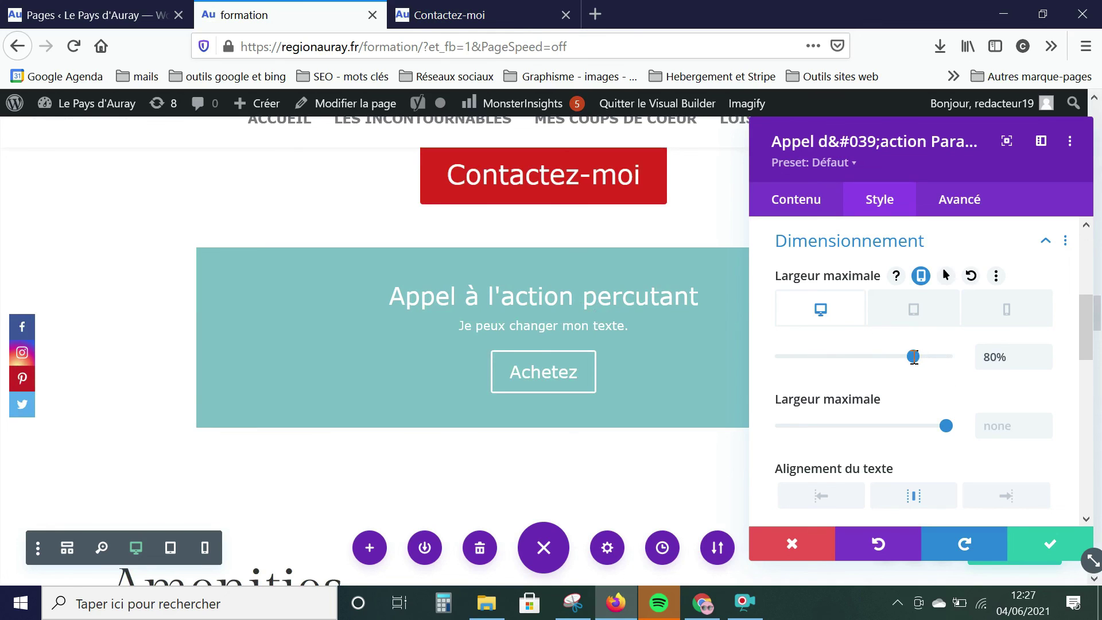
drag(913, 357, 876, 358)
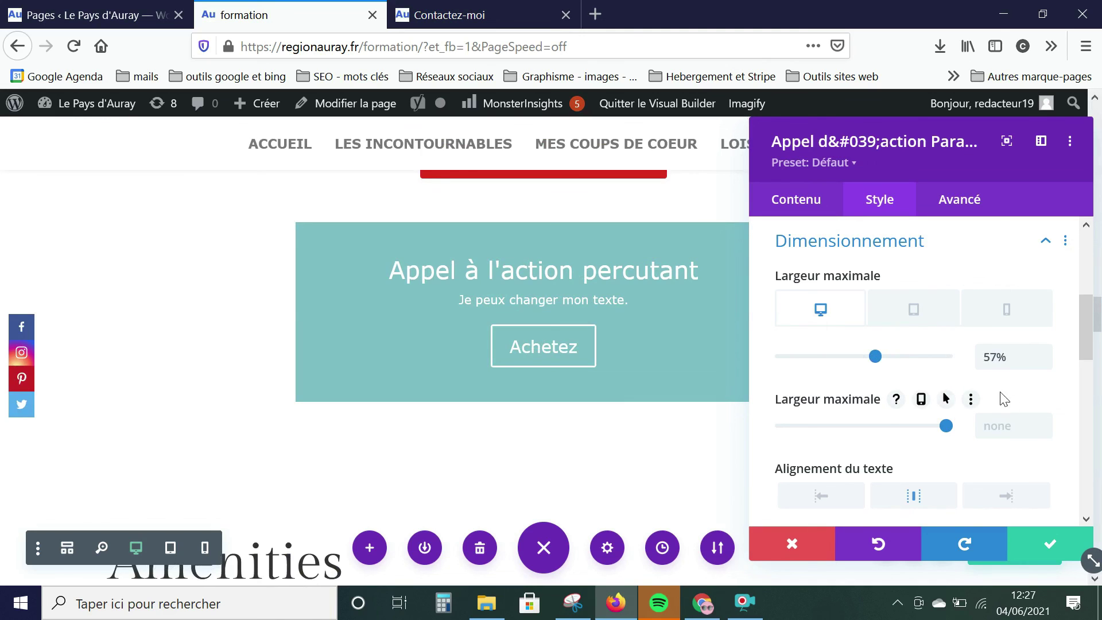
click(1049, 548)
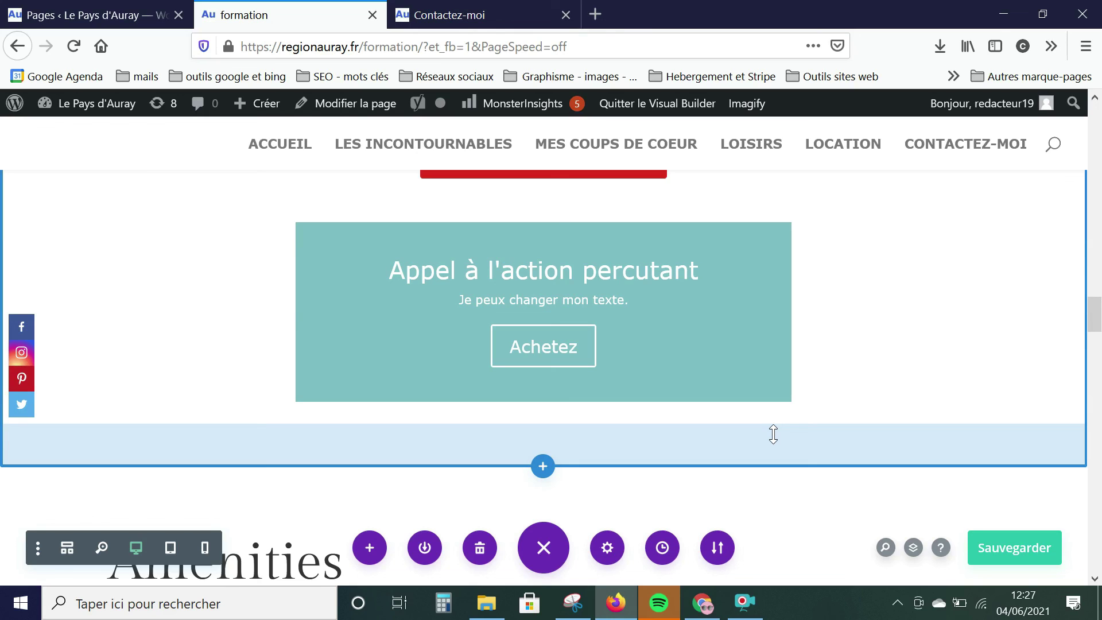
key(ctrl+s)
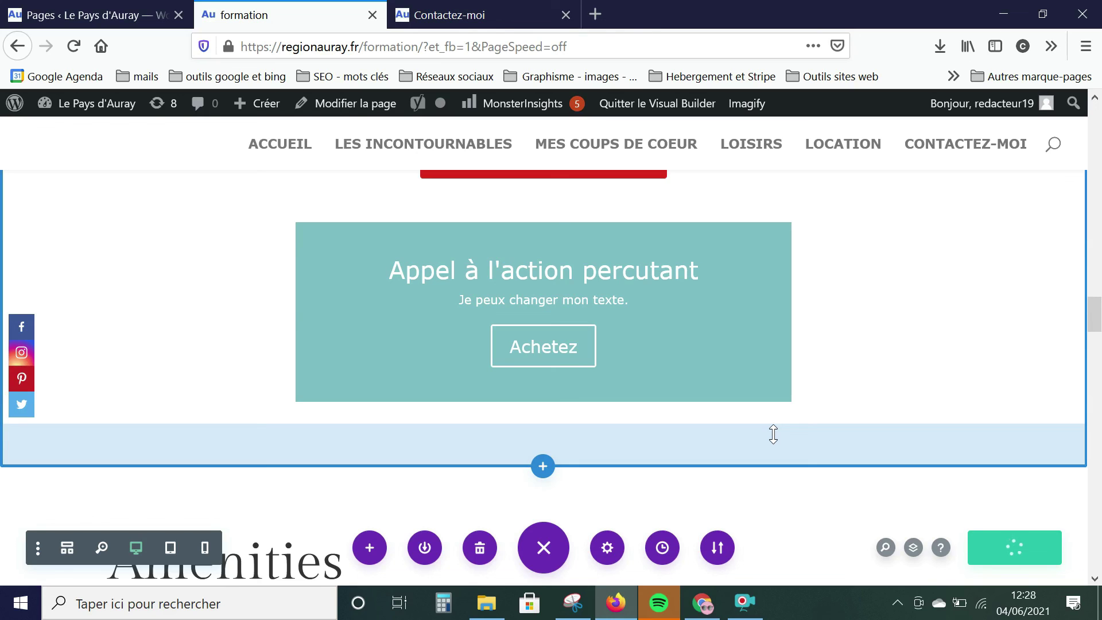